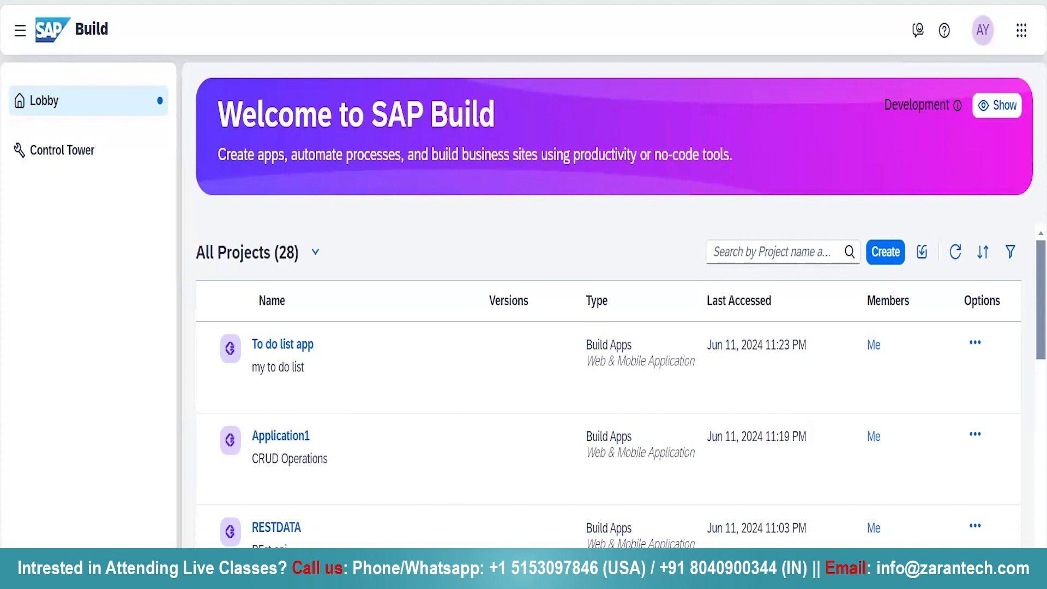
Start a new application project with SAP Build Apps, using the Web & Mobile Application type
click(876, 253)
click(259, 357)
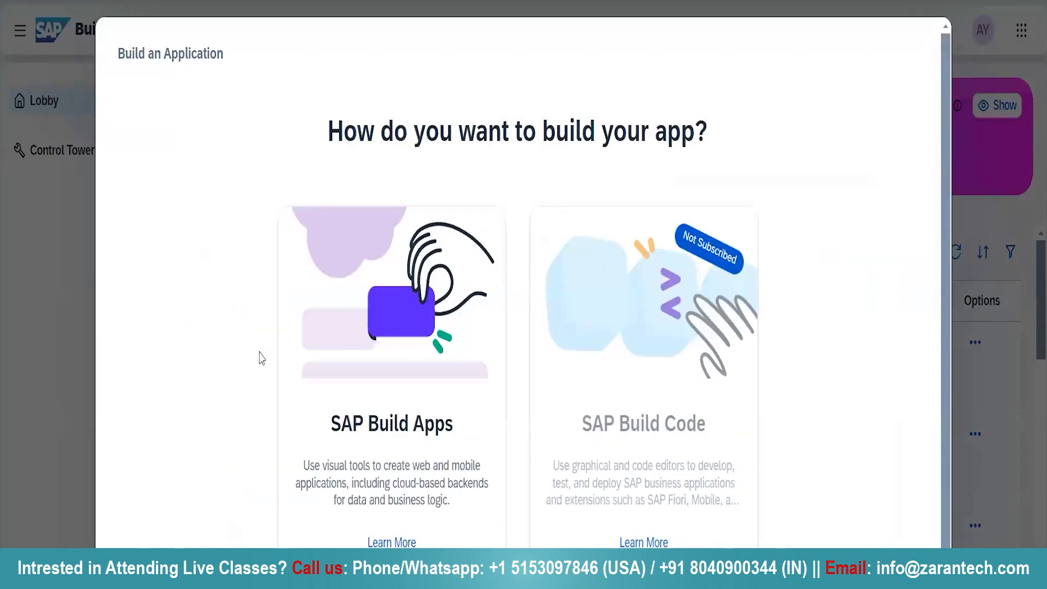
click(392, 351)
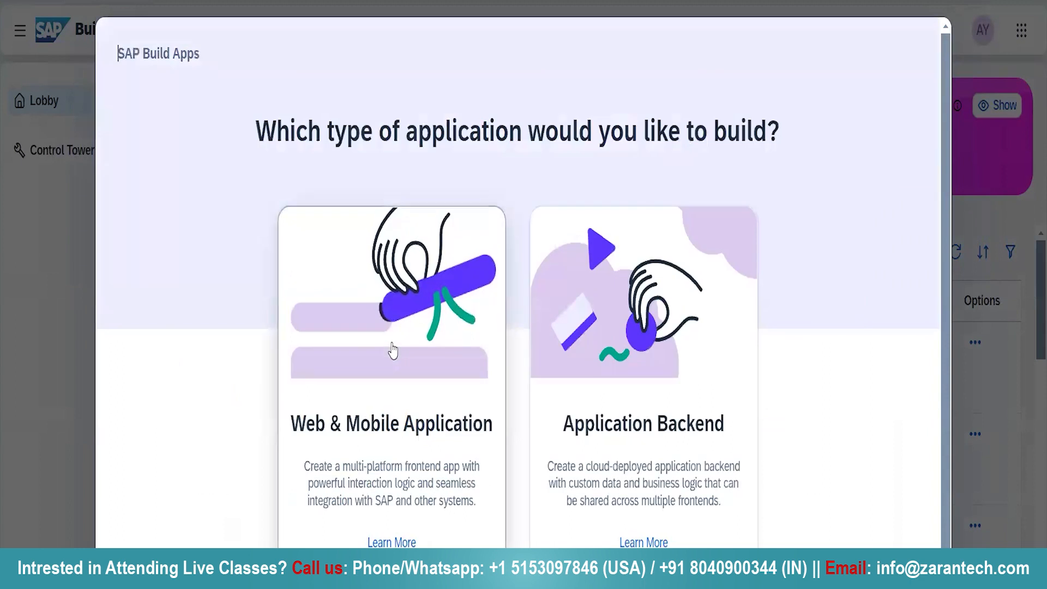
click(392, 350)
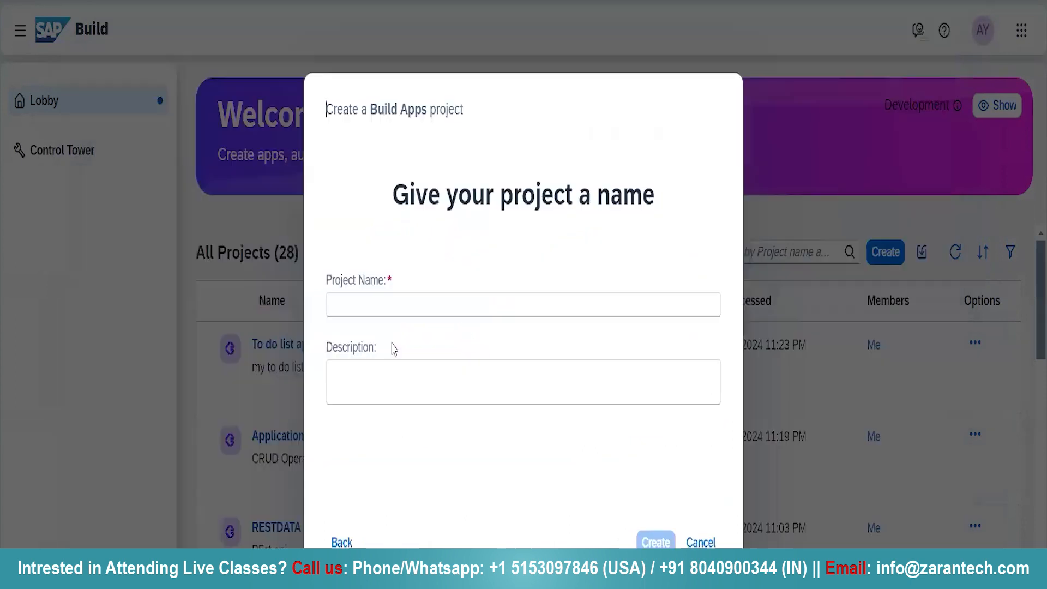
Name the project Configuring_app, fill in a short description and create the project
click(343, 294)
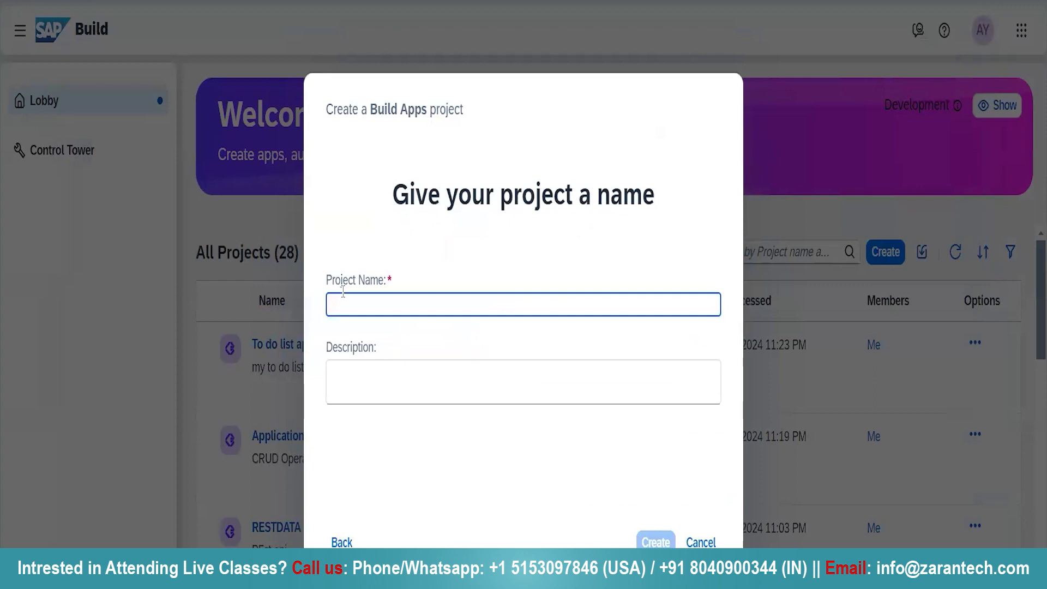
text(q)
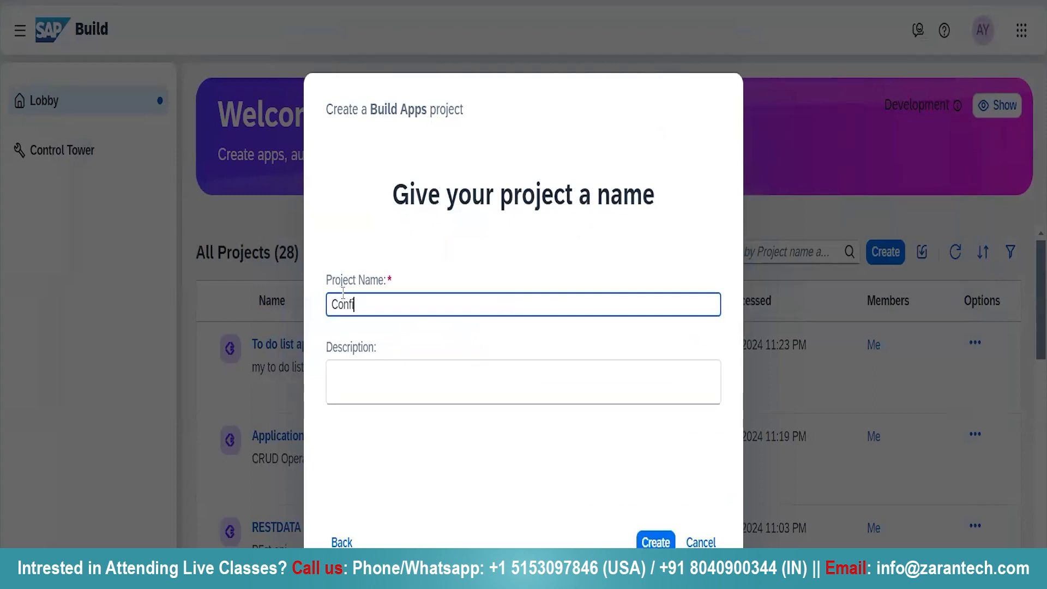
text(onfiguring_app)
click(355, 388)
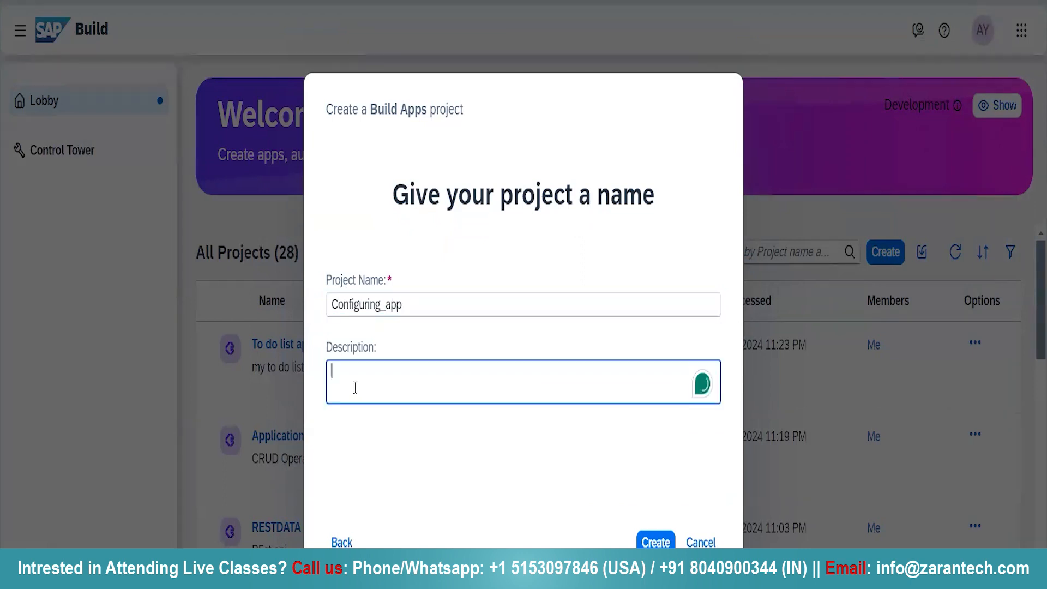
text(V)
key(BackSpace)
text(Configure)
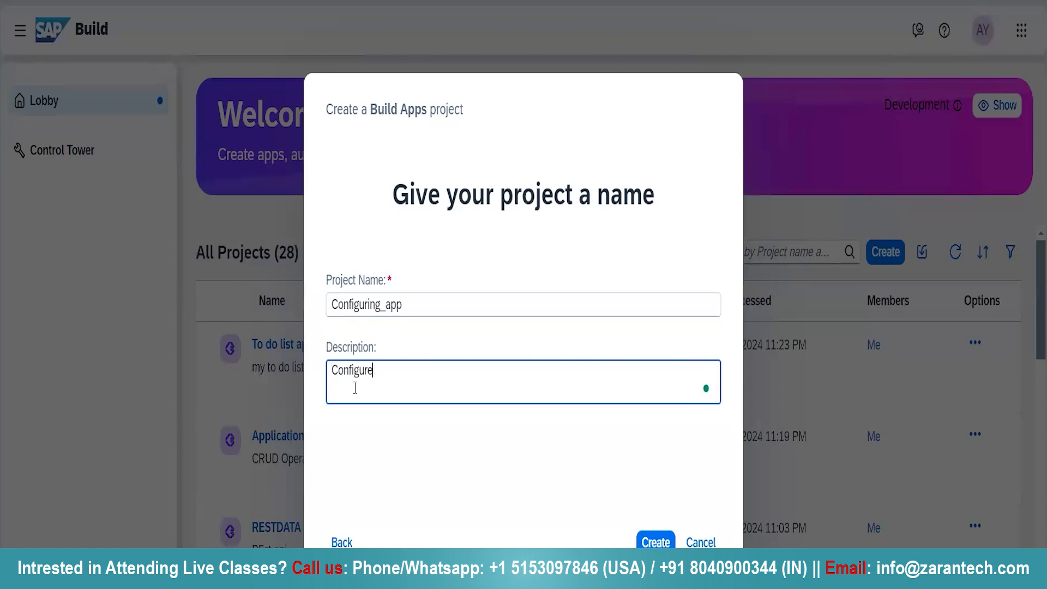
click(664, 542)
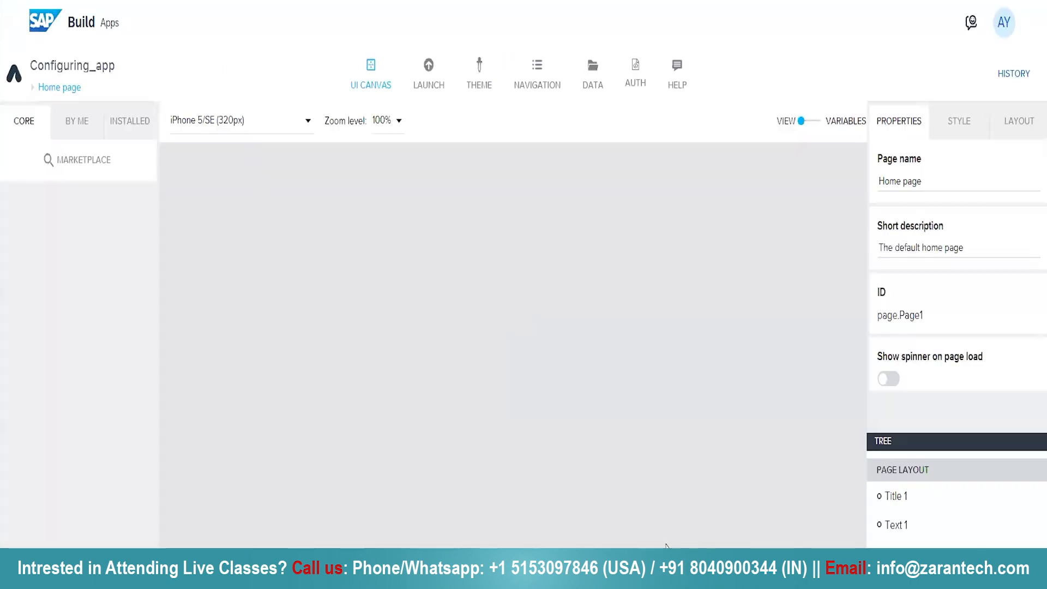
click(428, 70)
click(378, 86)
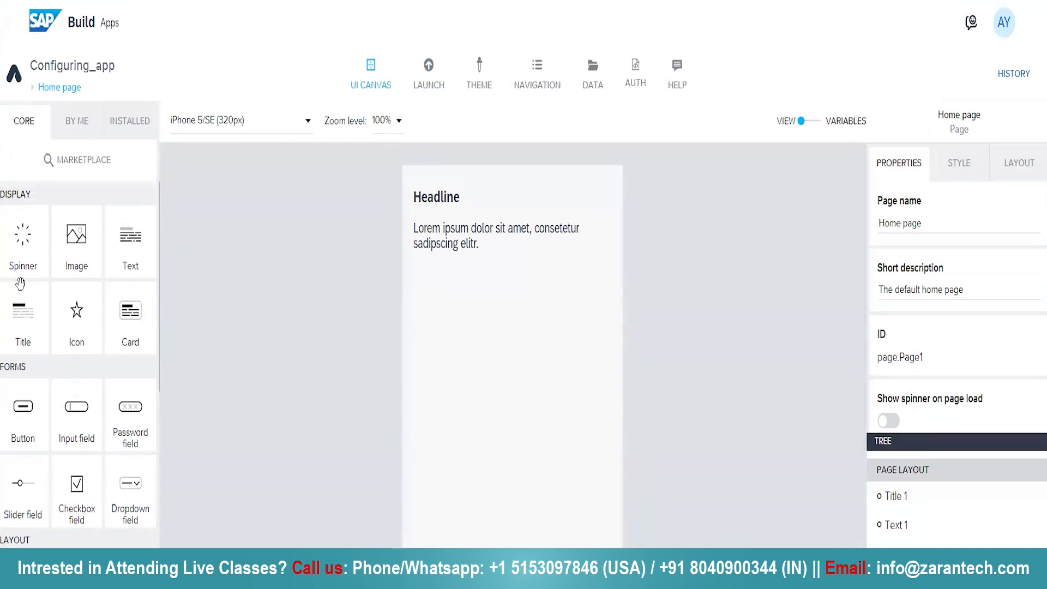
drag(21, 261, 45, 245)
Add a Text component below the existing paragraph on the Home page and set its content to "Hello world"
drag(127, 255, 549, 321)
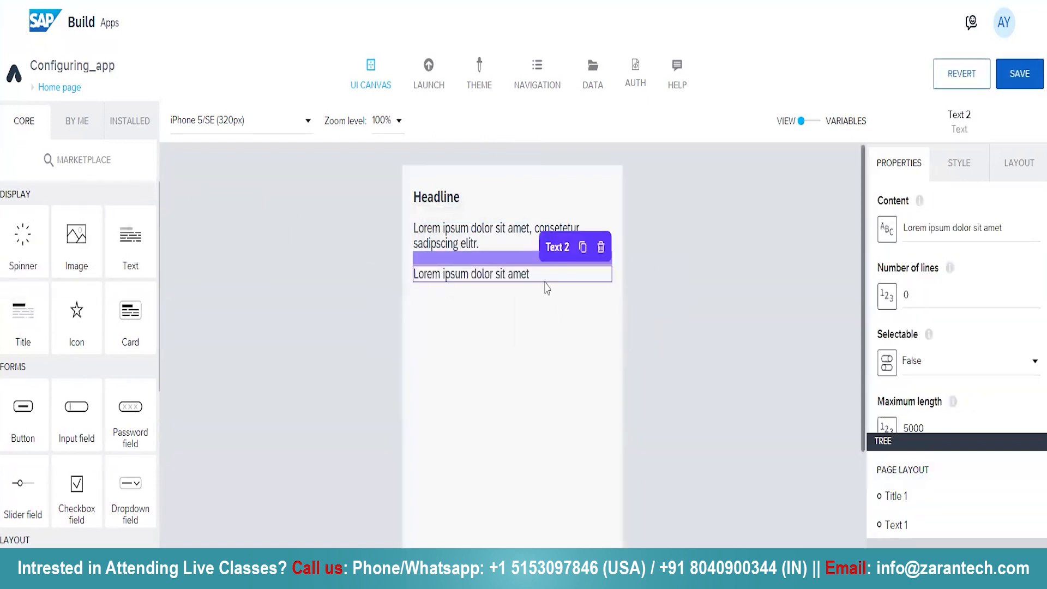
click(1014, 225)
key(ctrl+a)
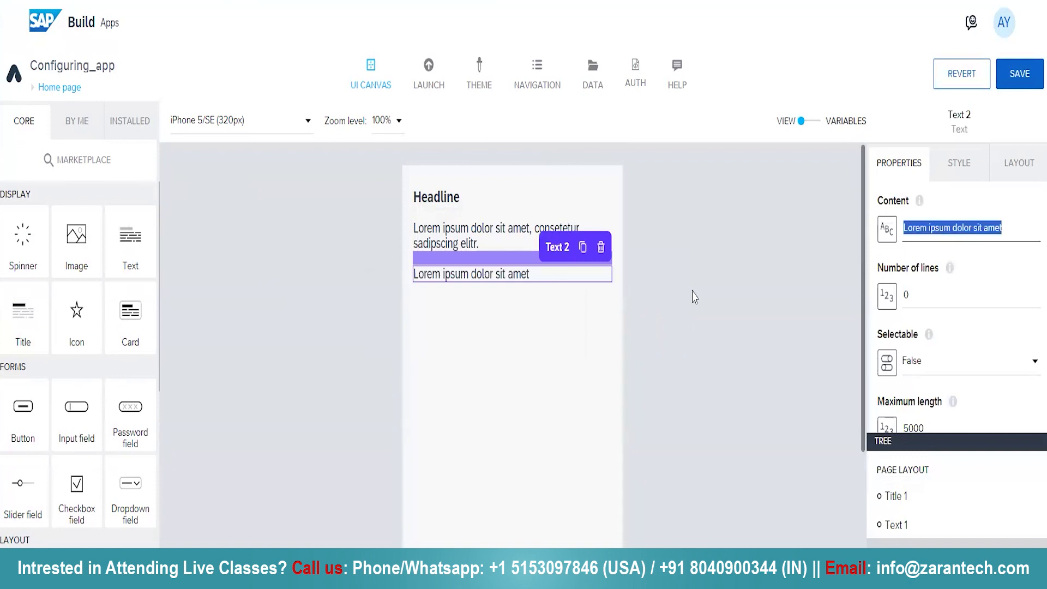
text(Hello world)
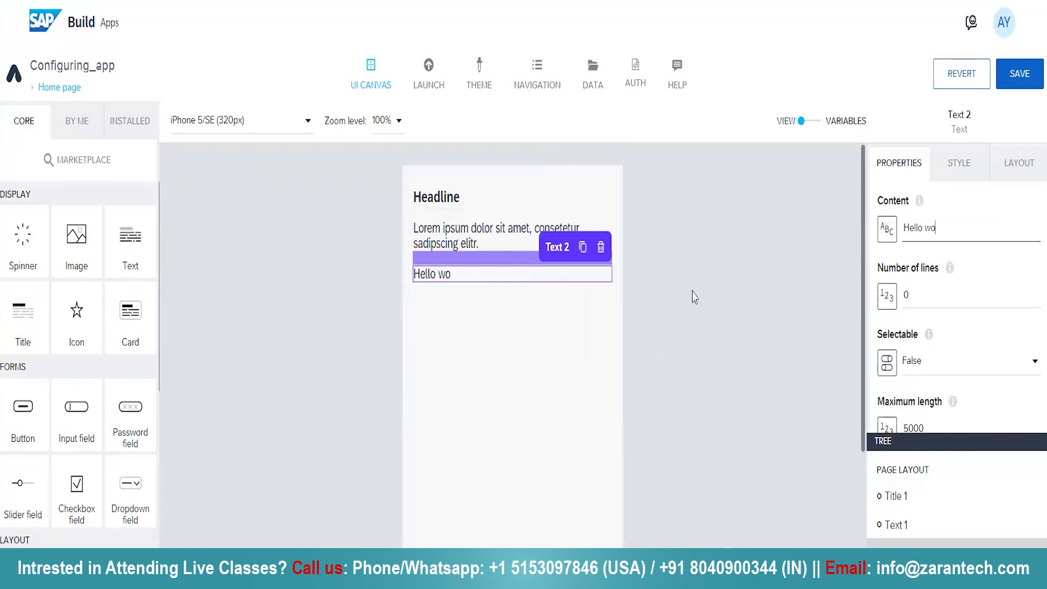
Delete the original Lorem ipsum paragraph from the Home page and save the app
click(491, 235)
click(599, 202)
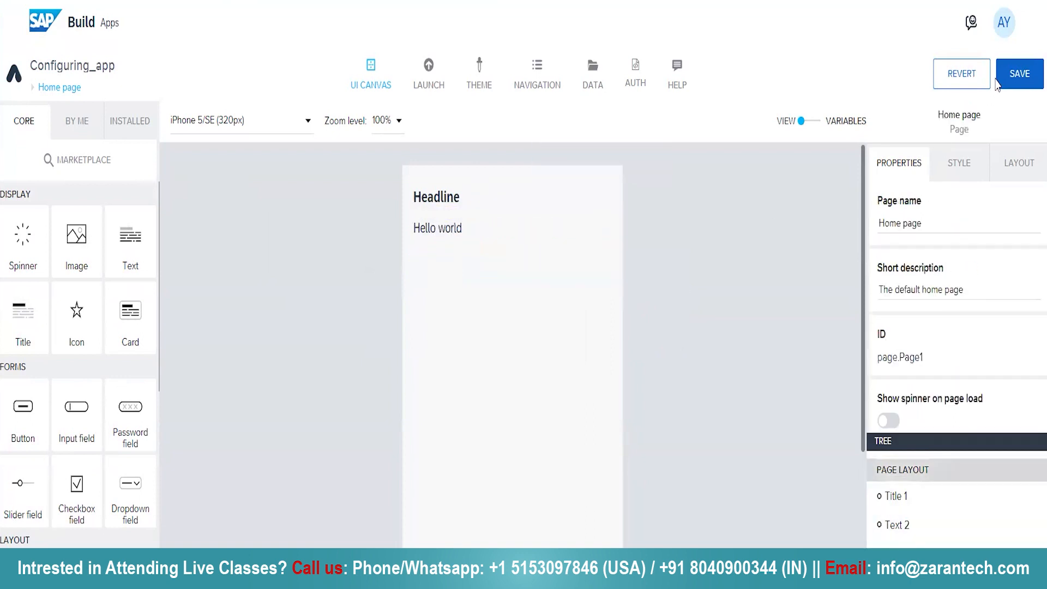
click(1033, 75)
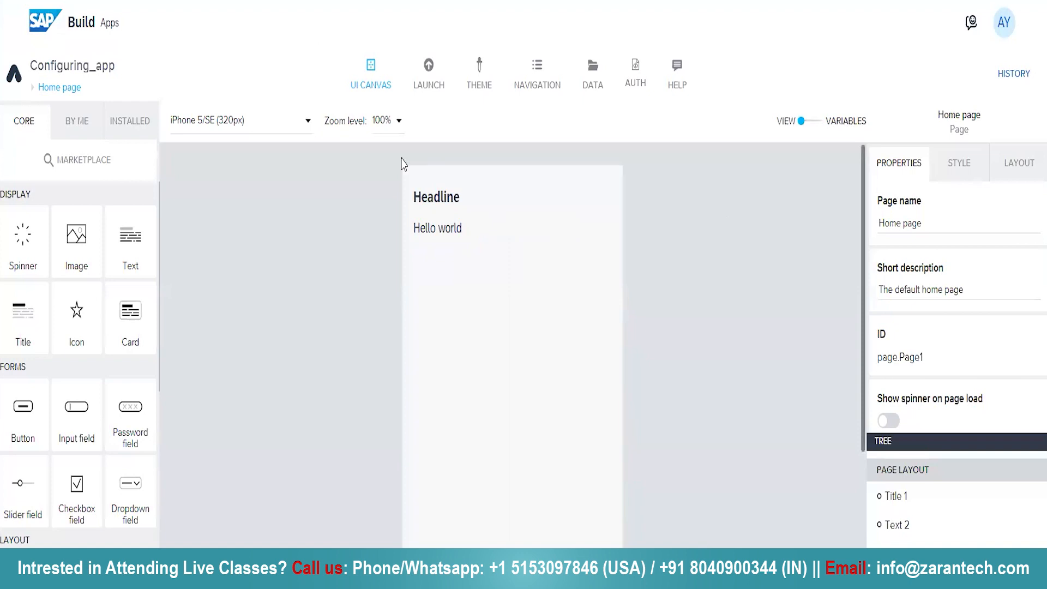
Launch the web preview of Configuring_app from the preview portal
click(433, 84)
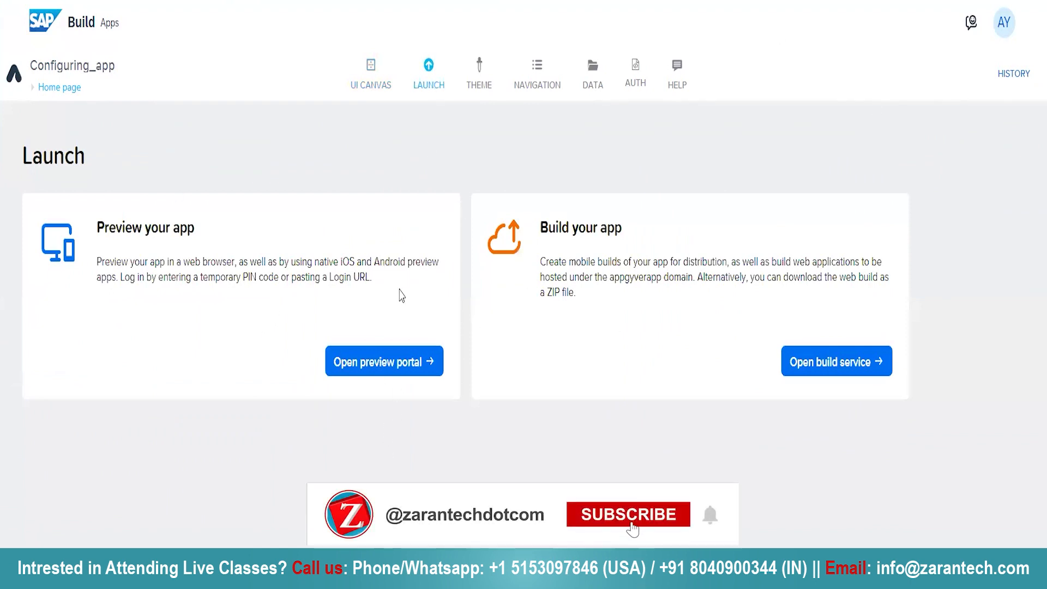
click(376, 361)
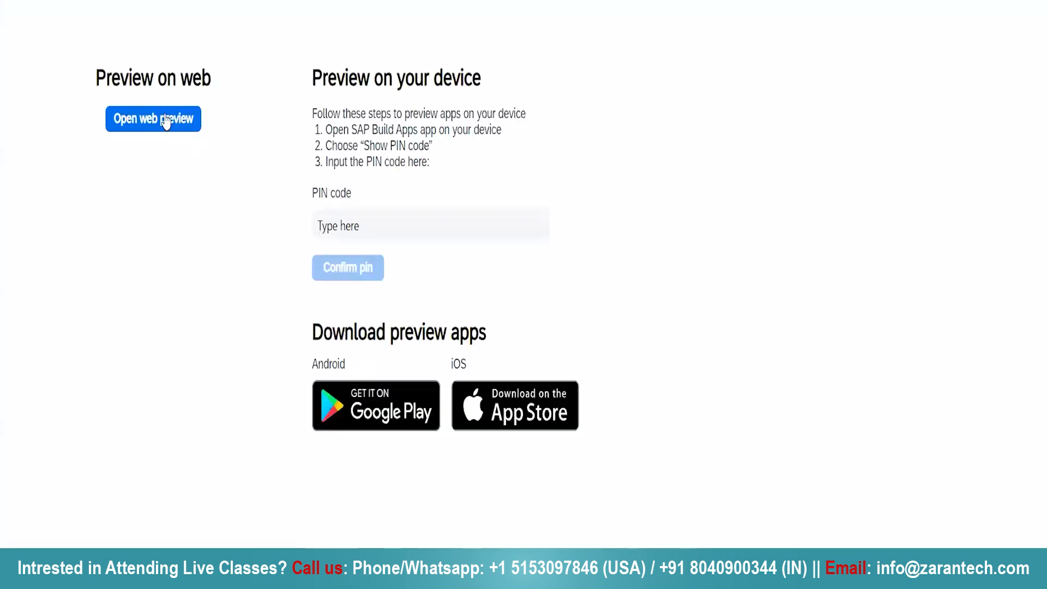
click(166, 122)
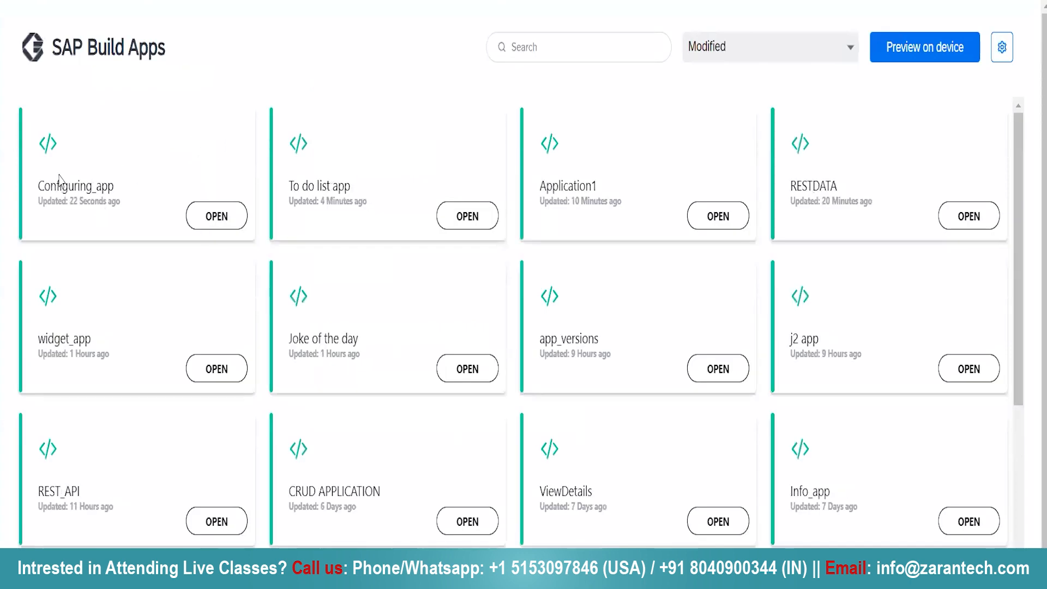
click(219, 216)
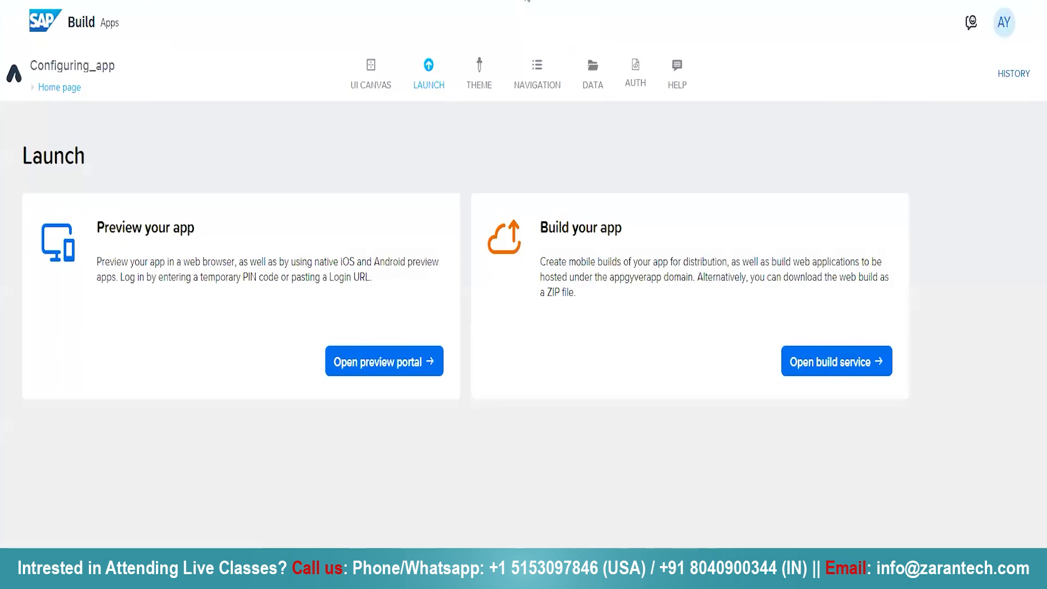
Review the app's theme colors, theme variables and default fonts
click(477, 70)
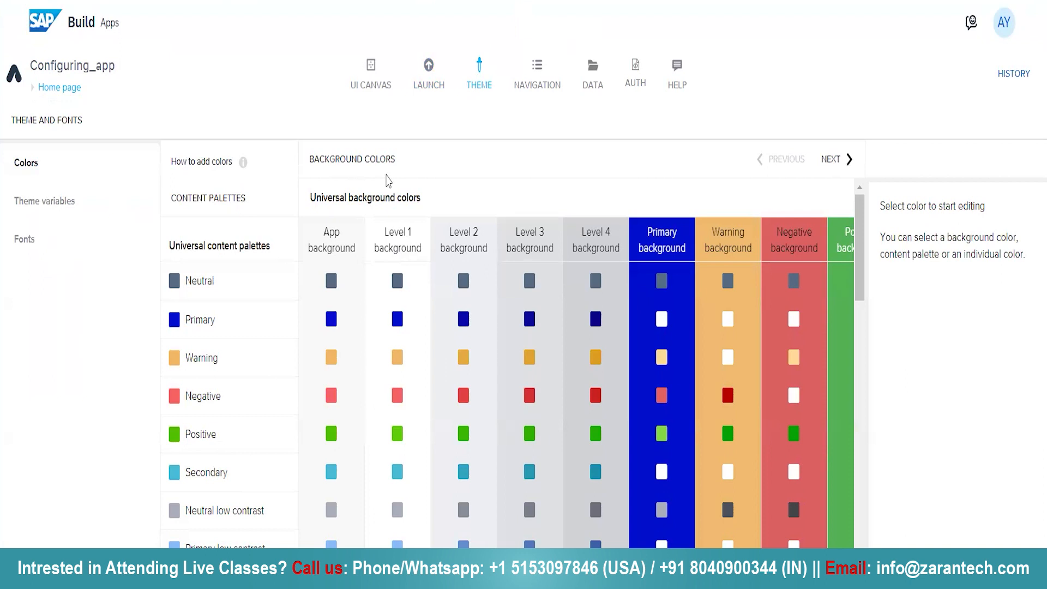
click(62, 202)
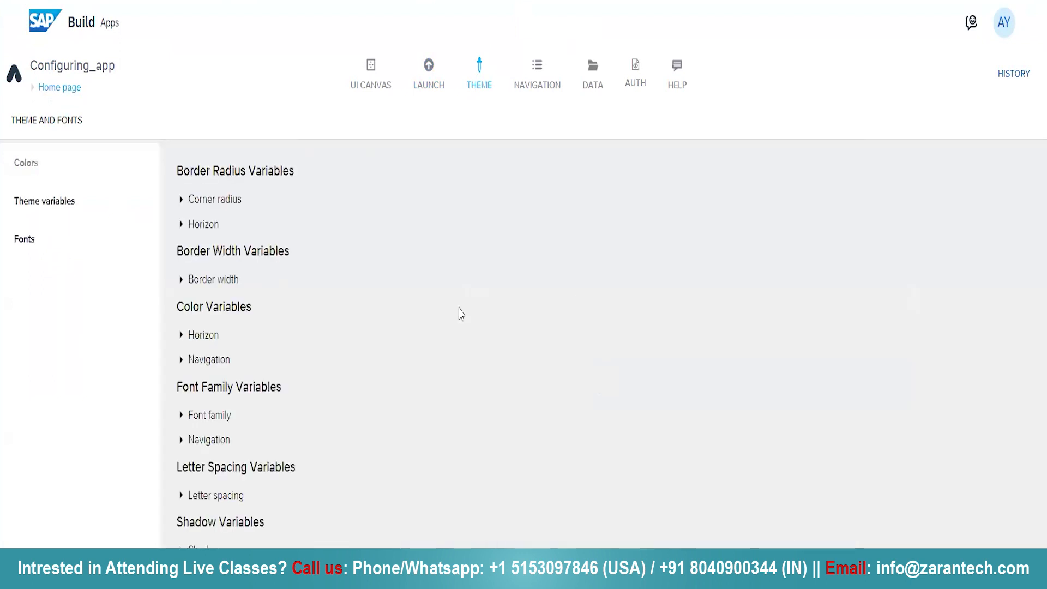
click(33, 246)
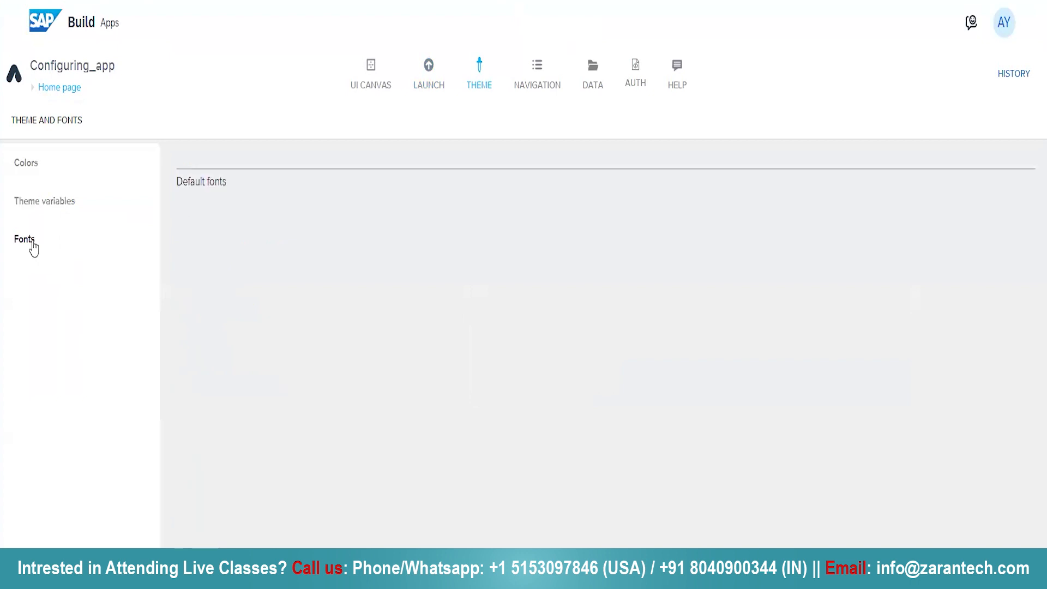
scroll(484, 421, down, 4)
scroll(483, 422, down, 8)
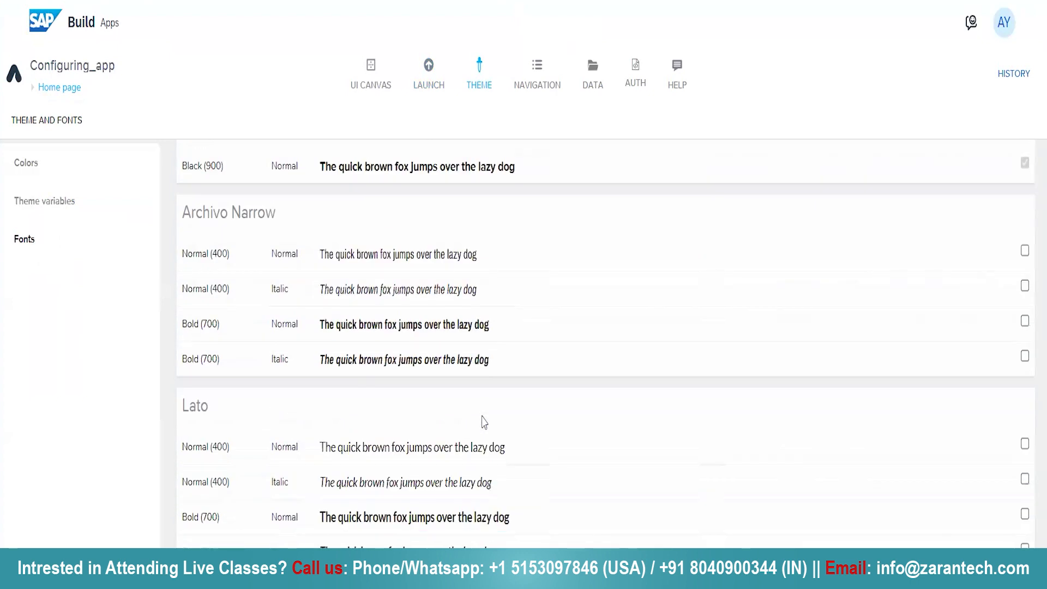
scroll(483, 417, up, 12)
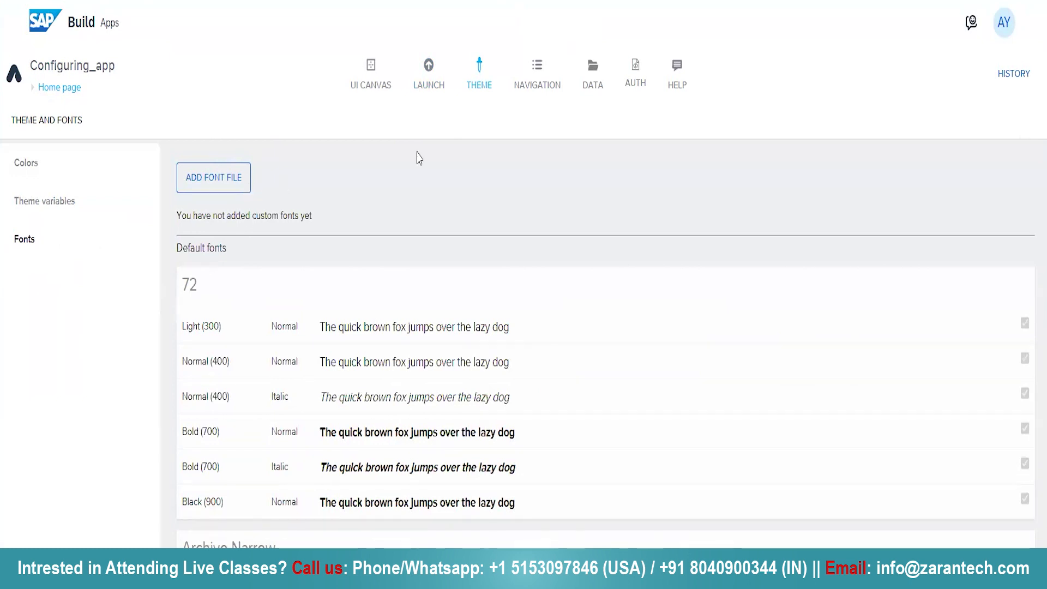
Look through the app's built-in and custom navigation settings
click(553, 76)
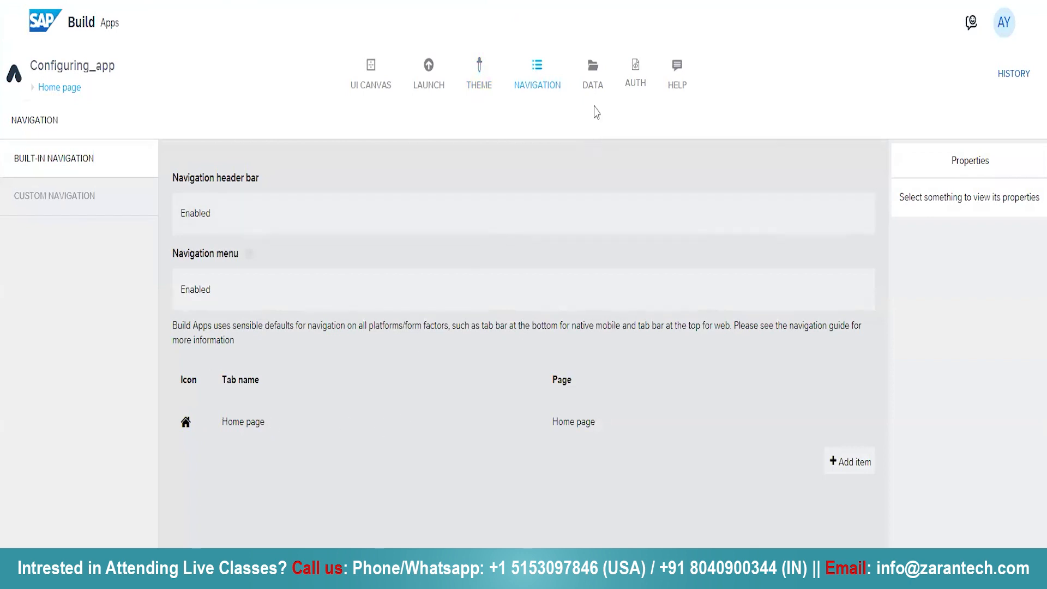
click(47, 205)
click(68, 165)
Examine the app's data options, including the integration types offered for a classic data entity
click(596, 79)
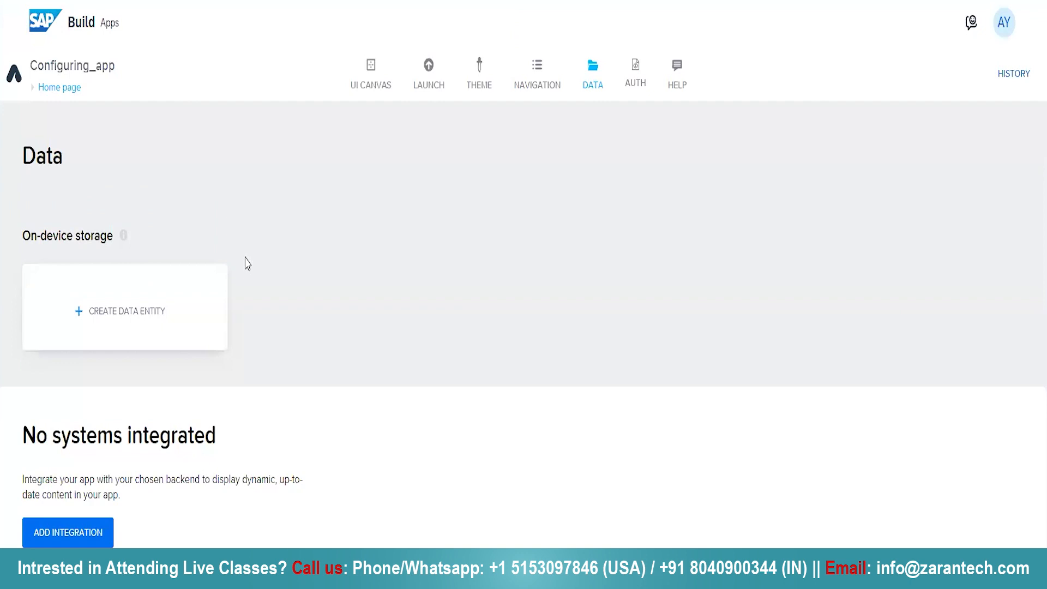
scroll(243, 273, down, 2)
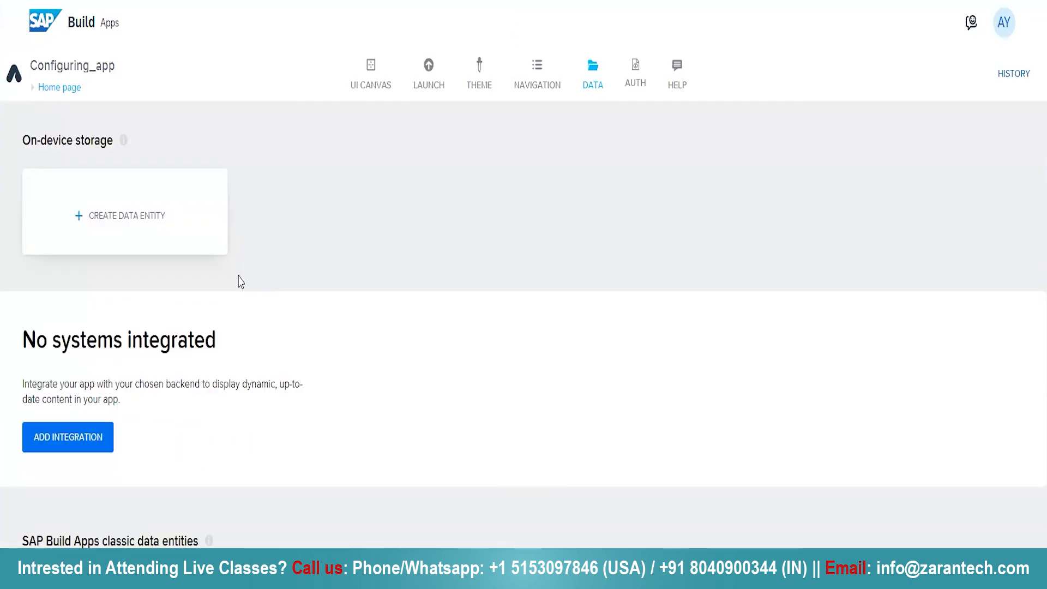
scroll(114, 518, down, 3)
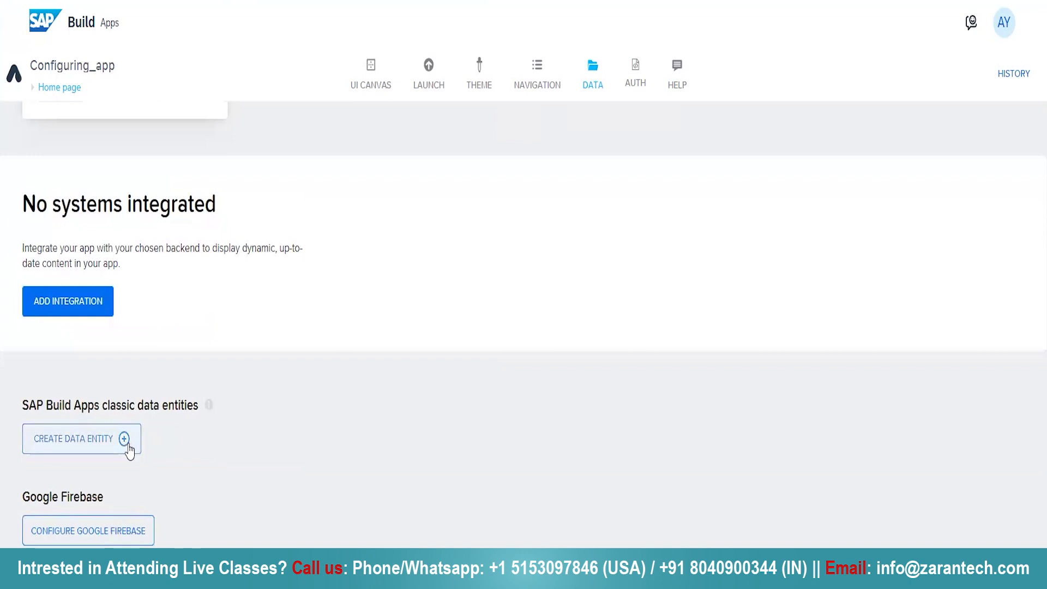
click(129, 447)
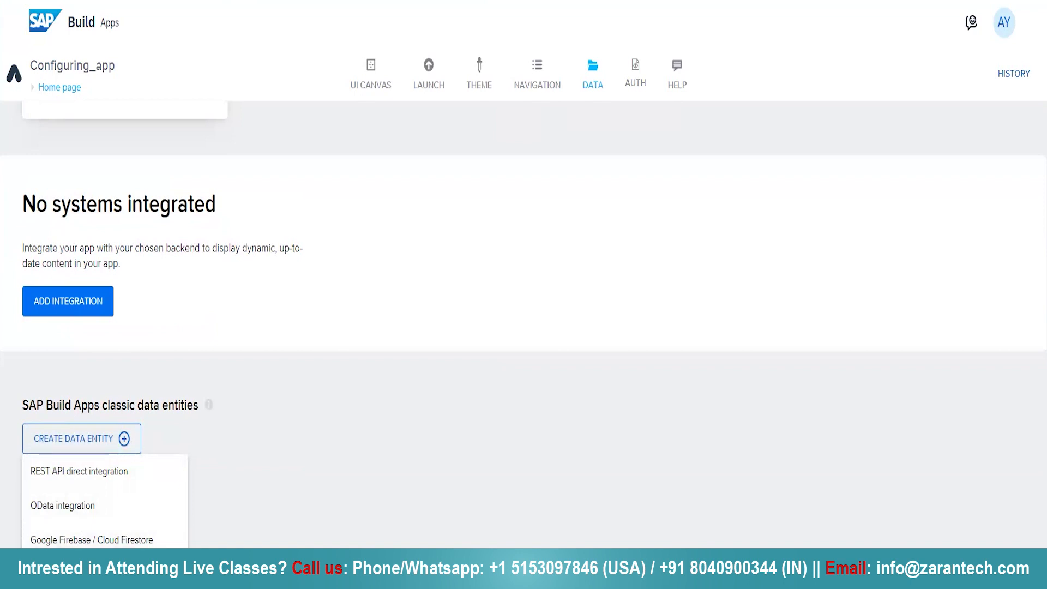
click(271, 526)
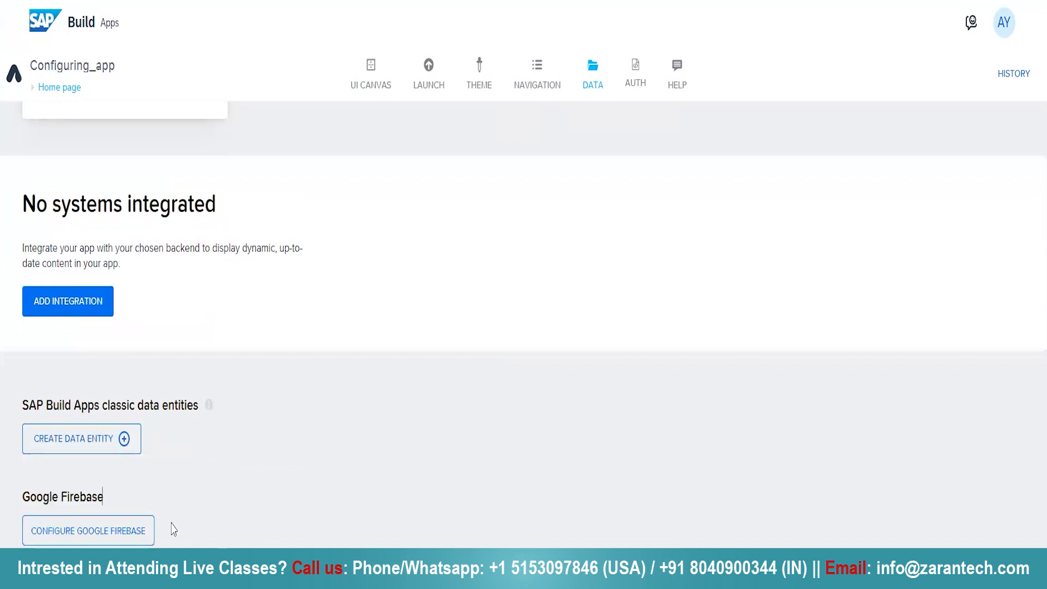
scroll(171, 529, down, 2)
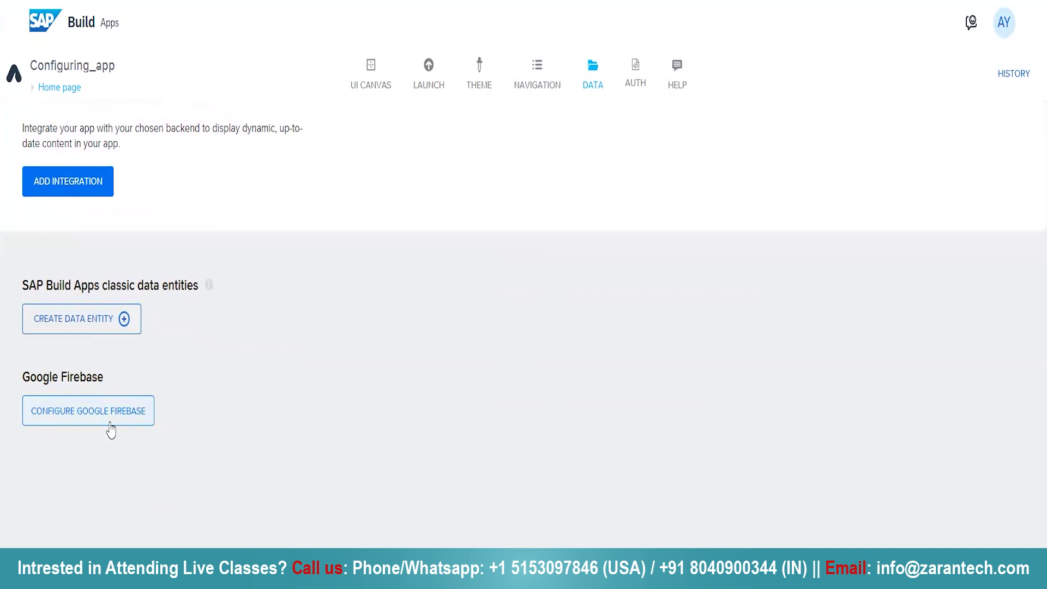
Check which authentication methods can be enabled for the app, then cancel the selection
click(638, 80)
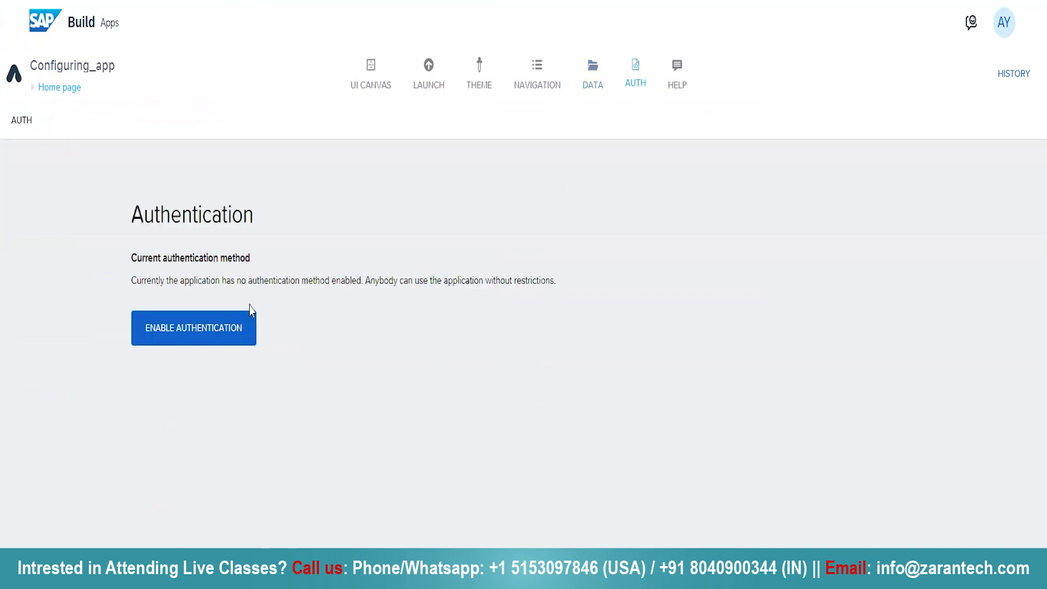
click(218, 337)
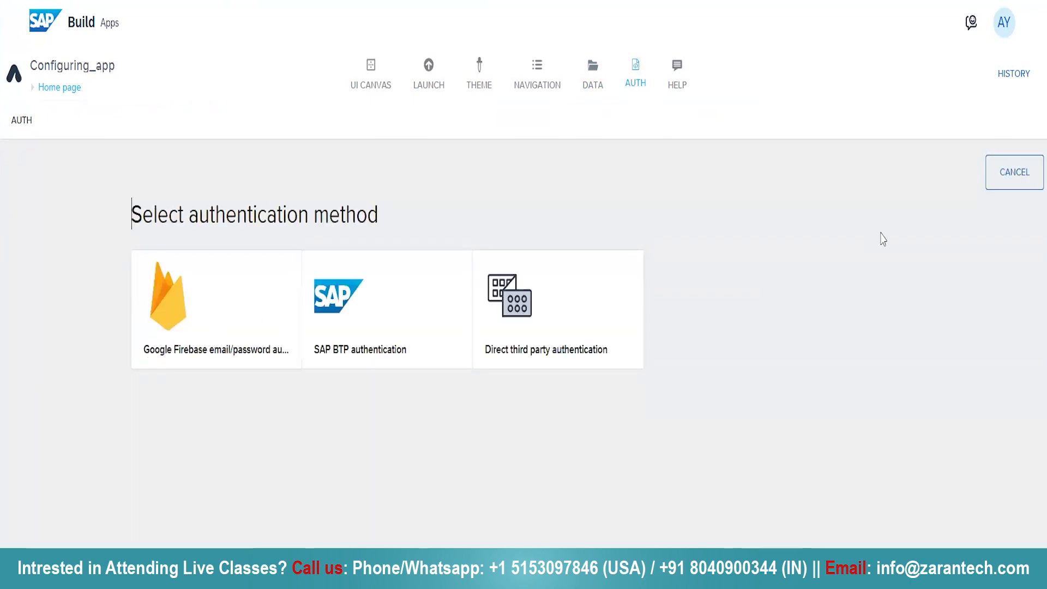
click(1030, 175)
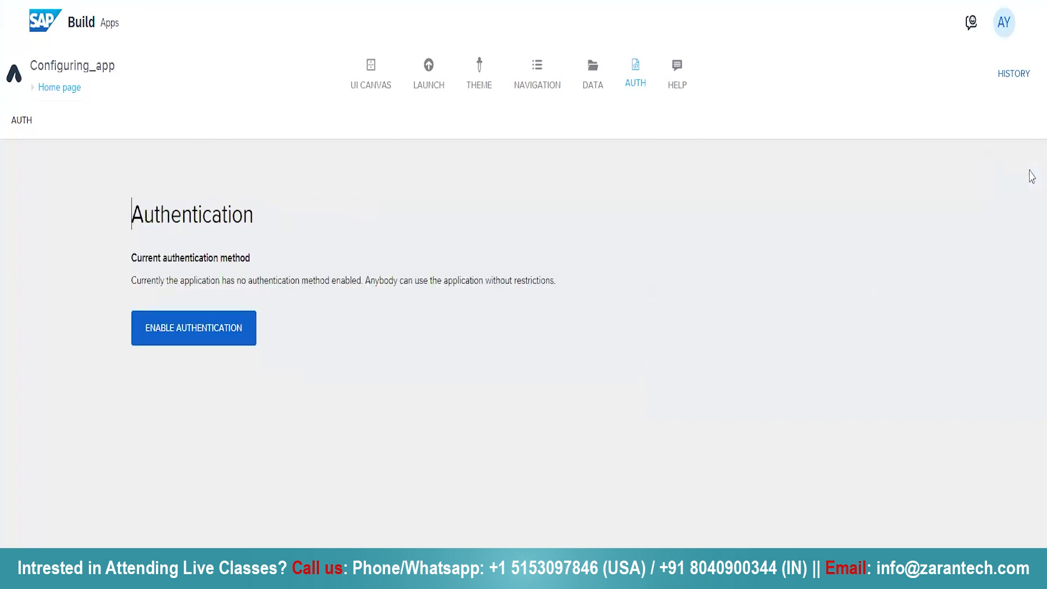
View the Help resources and return to the Home page's UI canvas
click(675, 78)
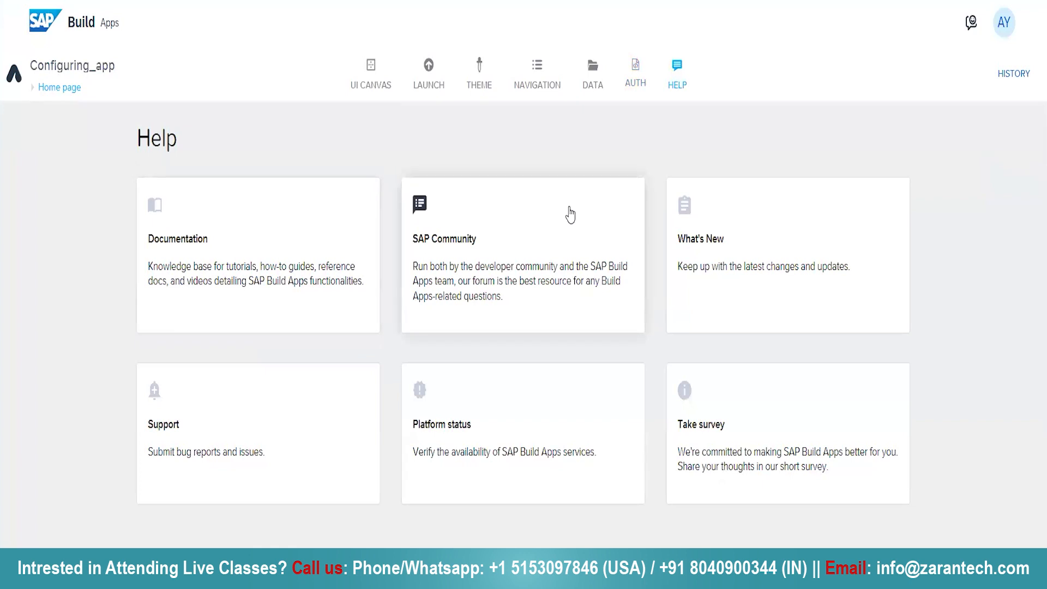
click(385, 88)
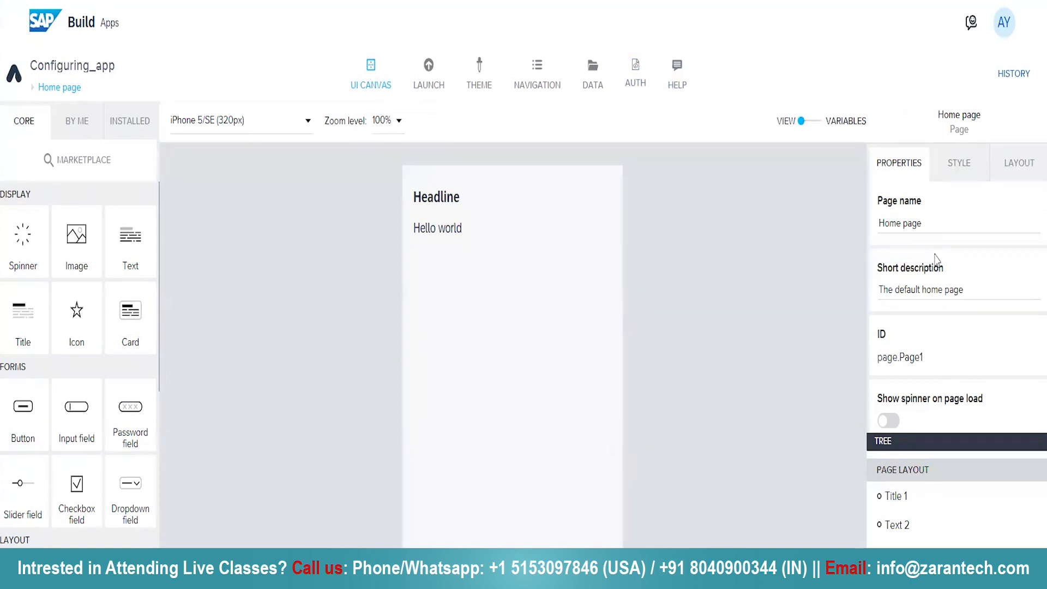
Review the Home page's style, layout and general property settings
click(955, 173)
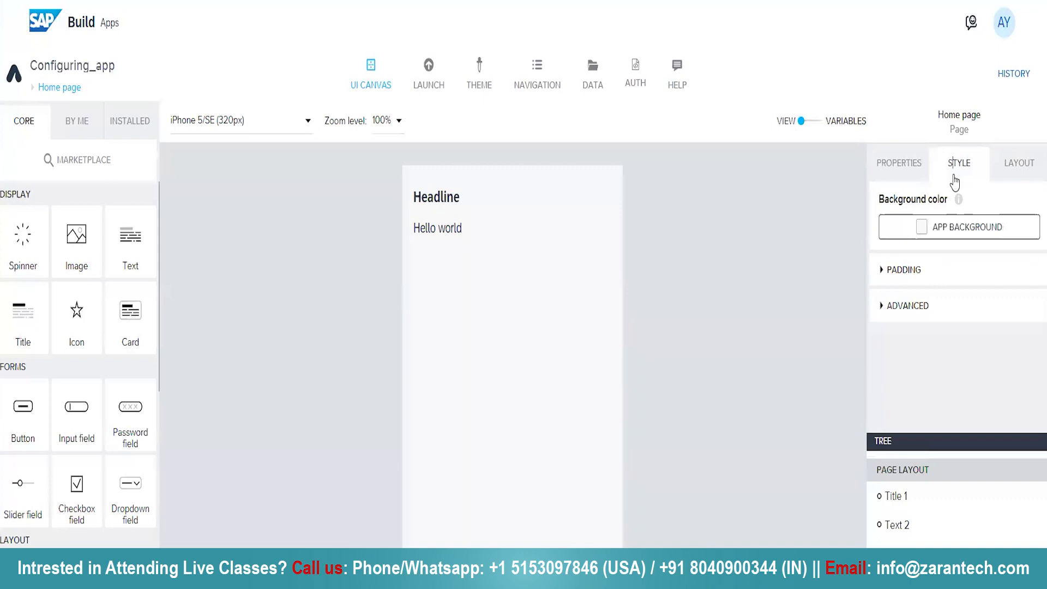
click(1008, 171)
click(906, 167)
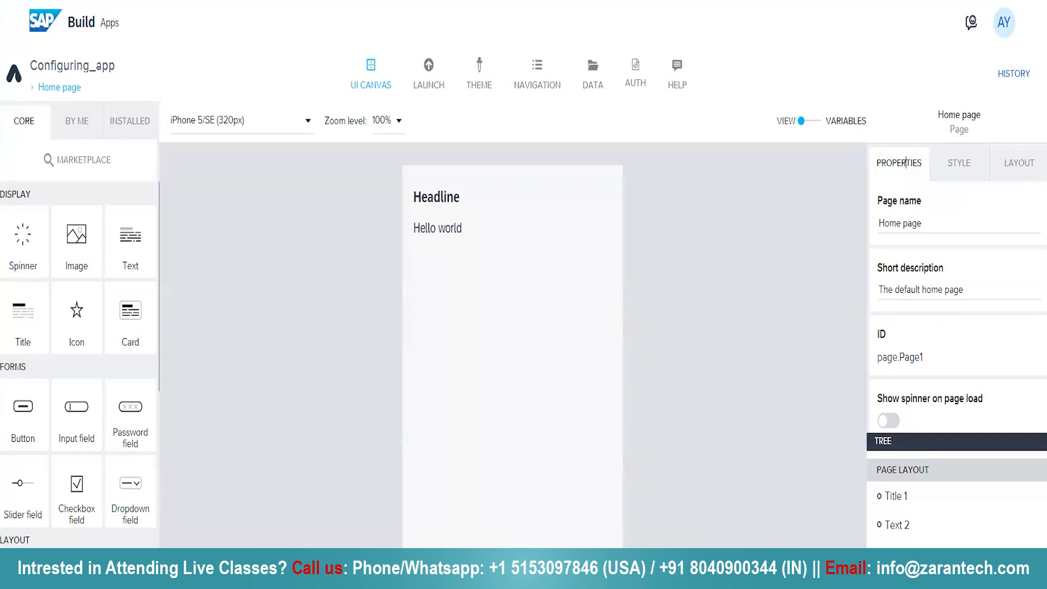
View the Home page's logic canvas with its page events and logic components, then collapse it
click(420, 560)
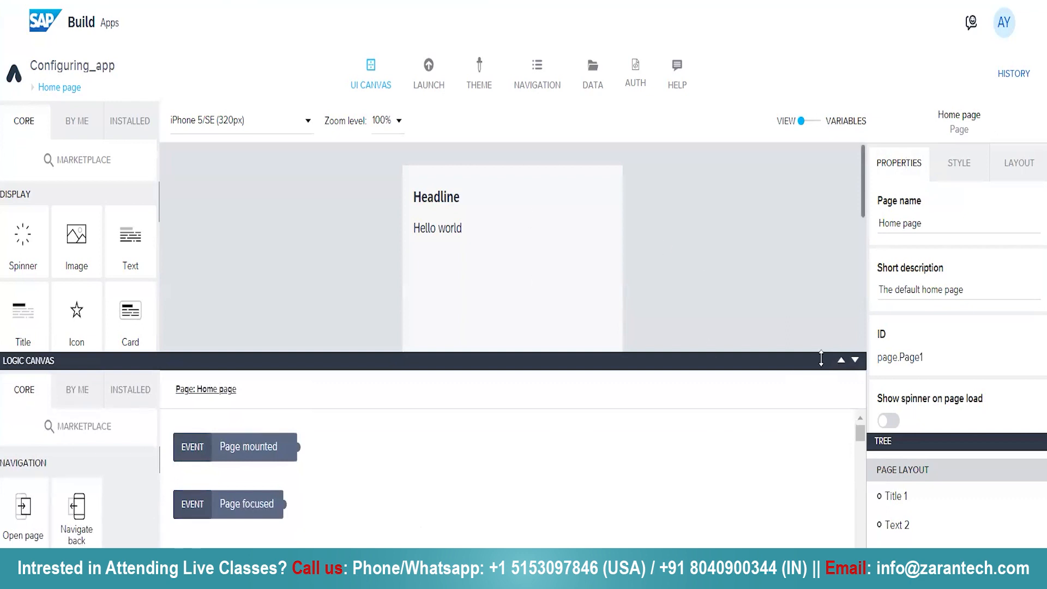
click(854, 362)
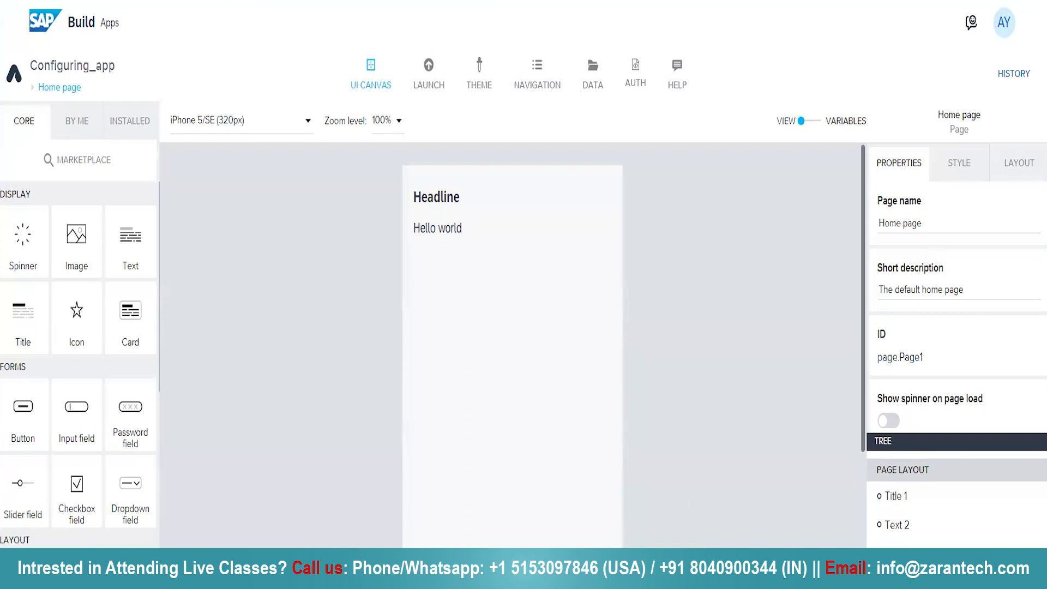
click(49, 564)
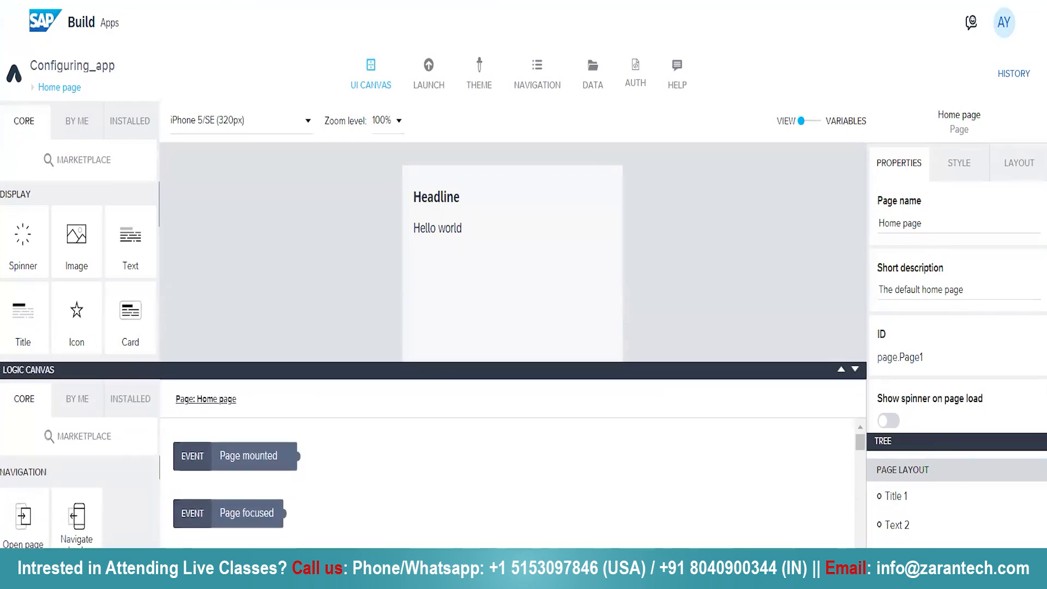
click(854, 367)
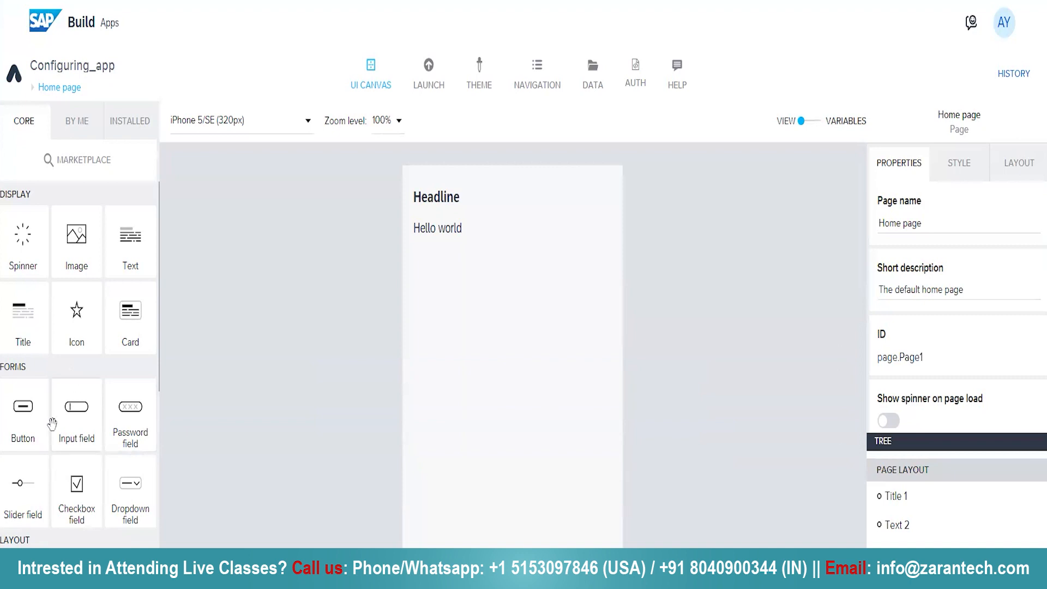
Add a button below the Hello world text and connect its Component tap event to a Toast dialog
drag(22, 426, 519, 332)
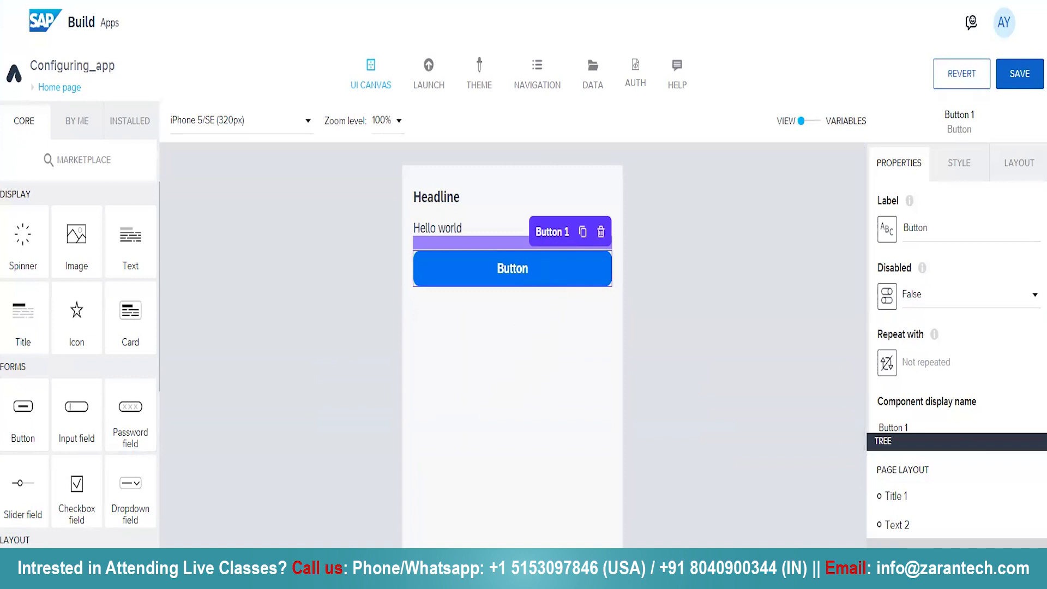
click(229, 558)
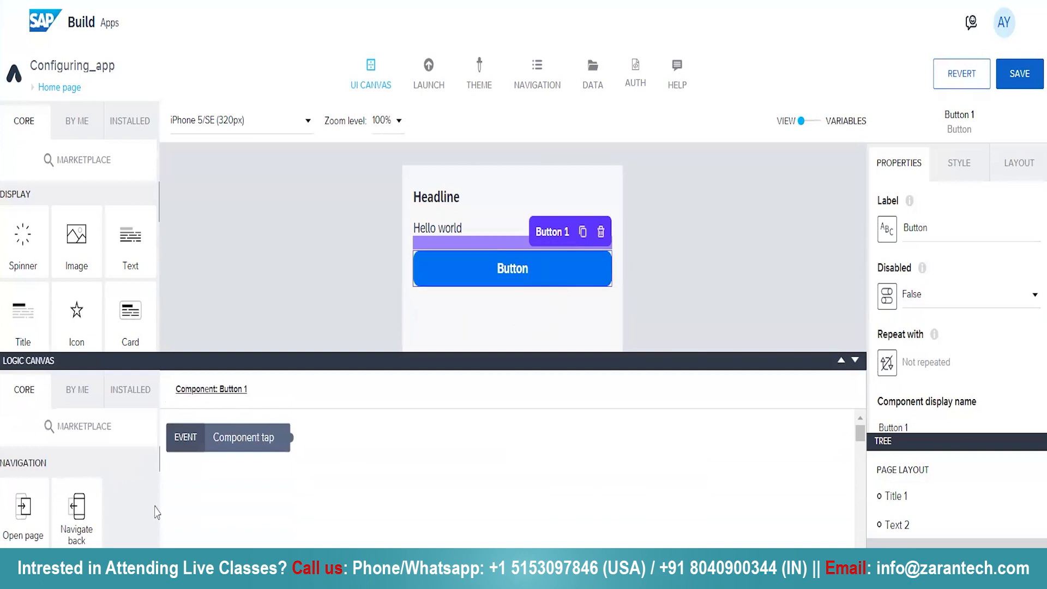
scroll(139, 530, down, 5)
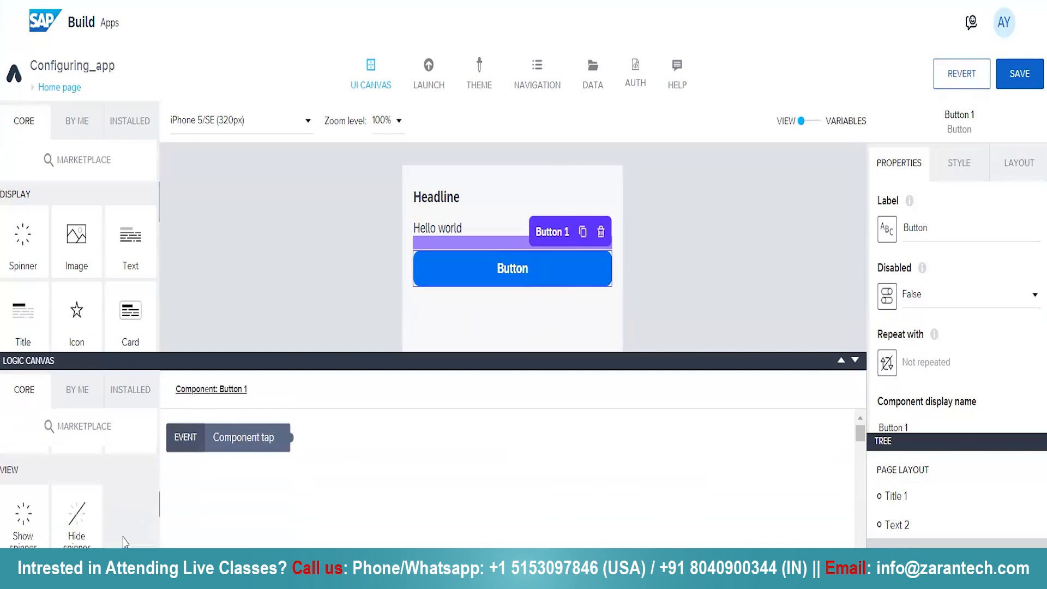
scroll(131, 534, down, 2)
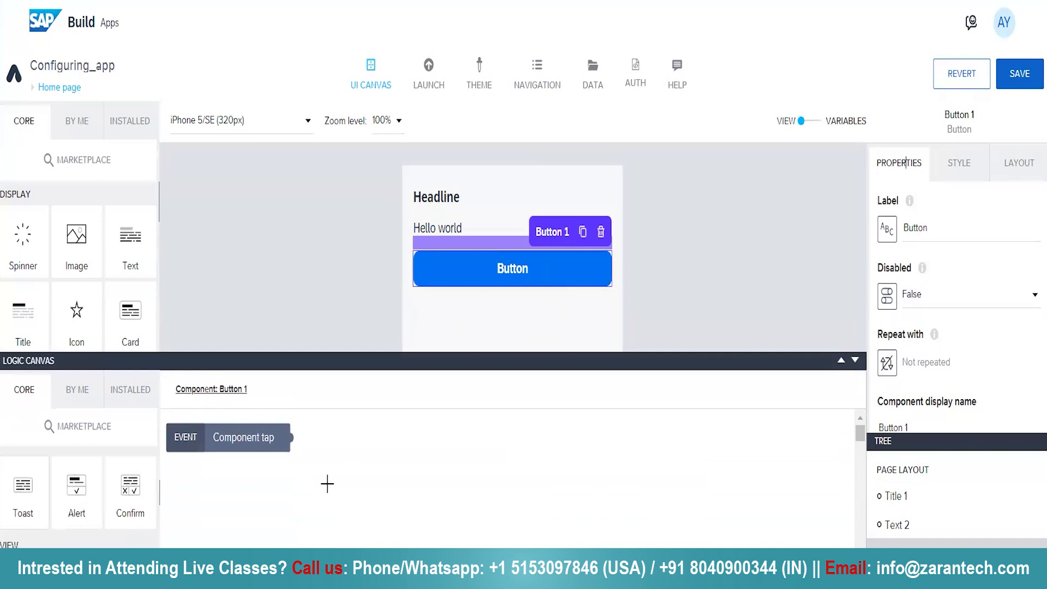
drag(23, 485, 419, 473)
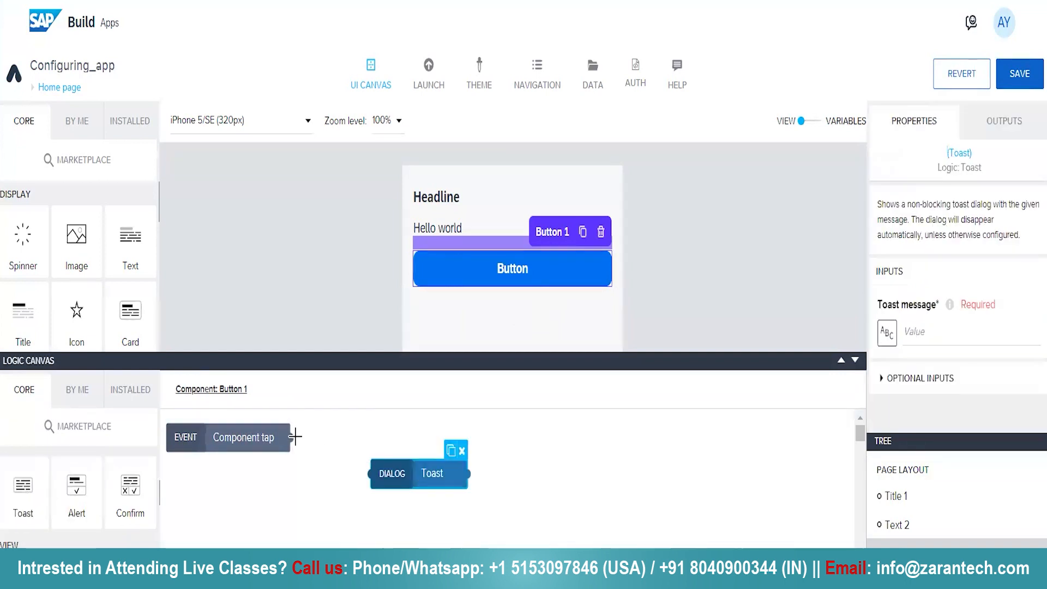
drag(292, 437, 369, 473)
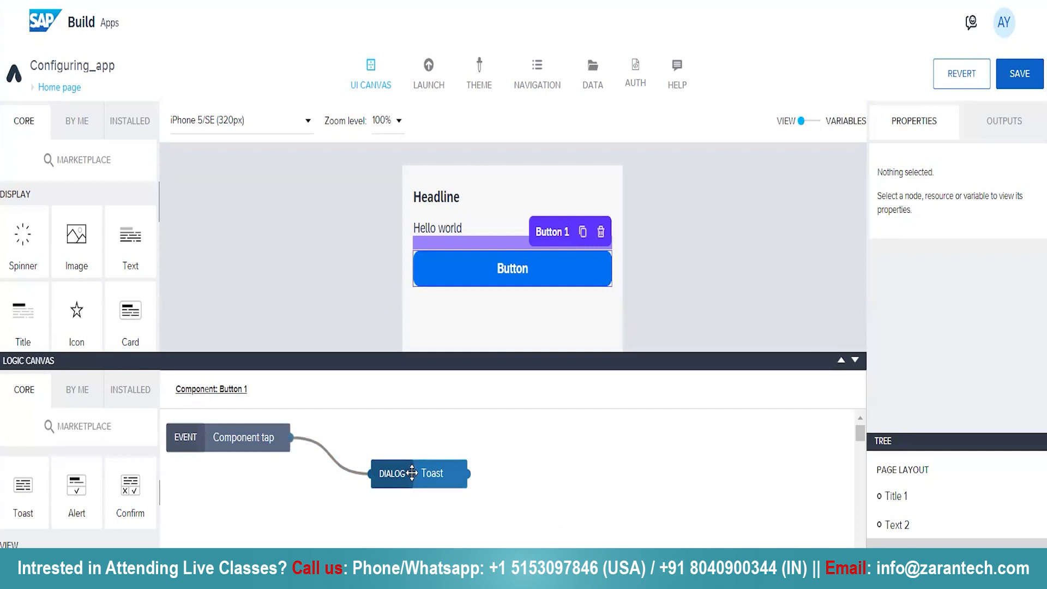
Check the event sources available for the button's event and keep Component tap
click(252, 436)
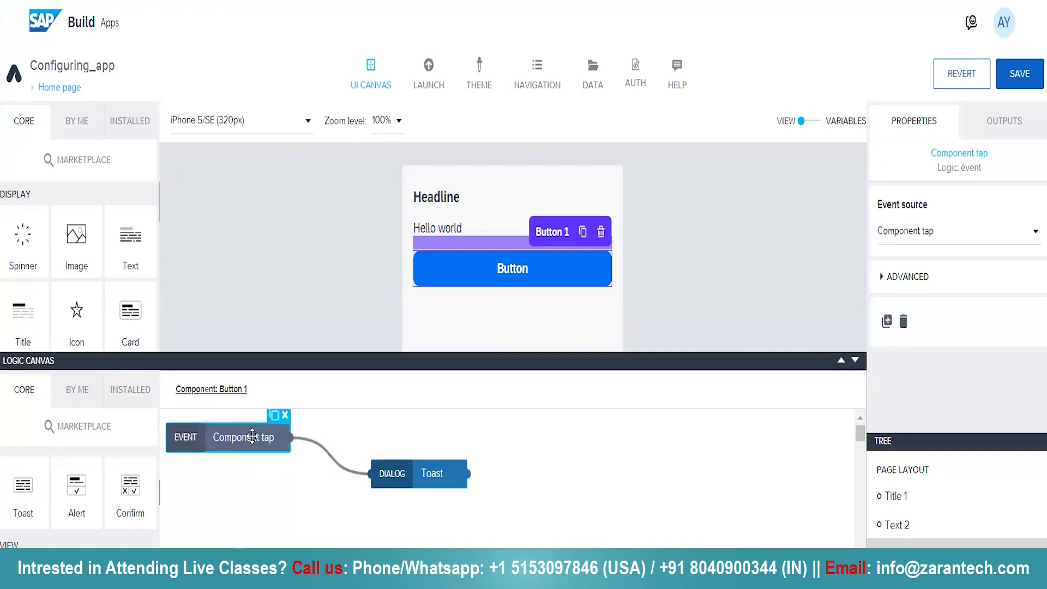
click(1034, 233)
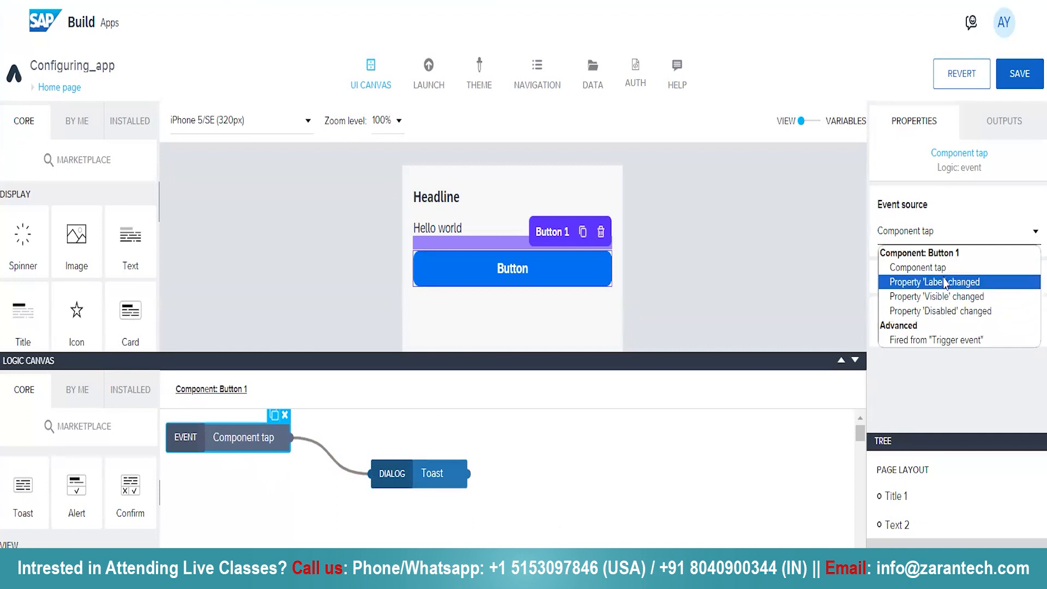
click(940, 273)
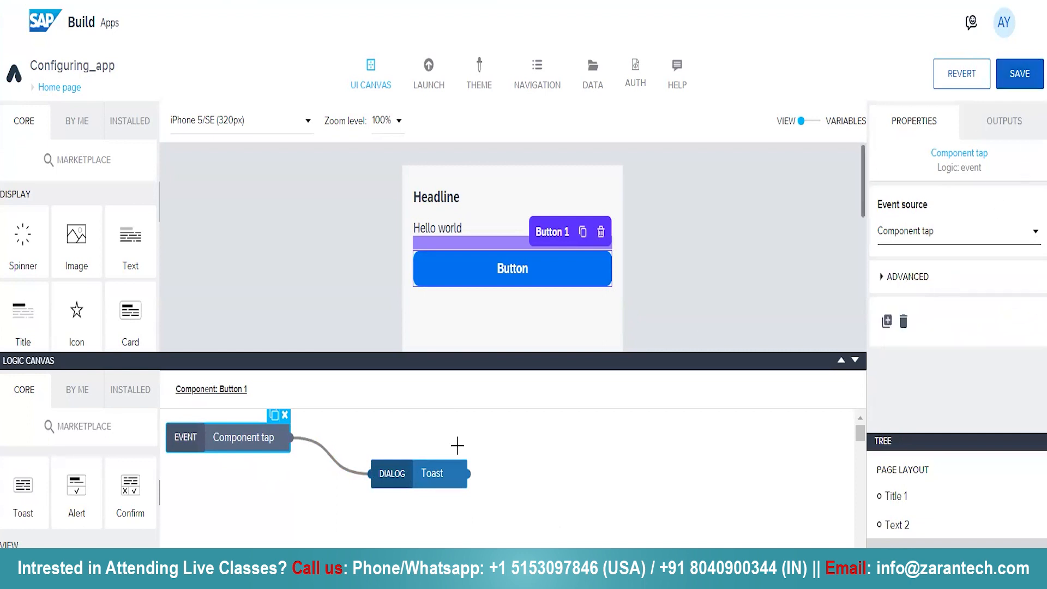
Set the Toast dialog's message to "testing is successfull"
drag(427, 478, 442, 477)
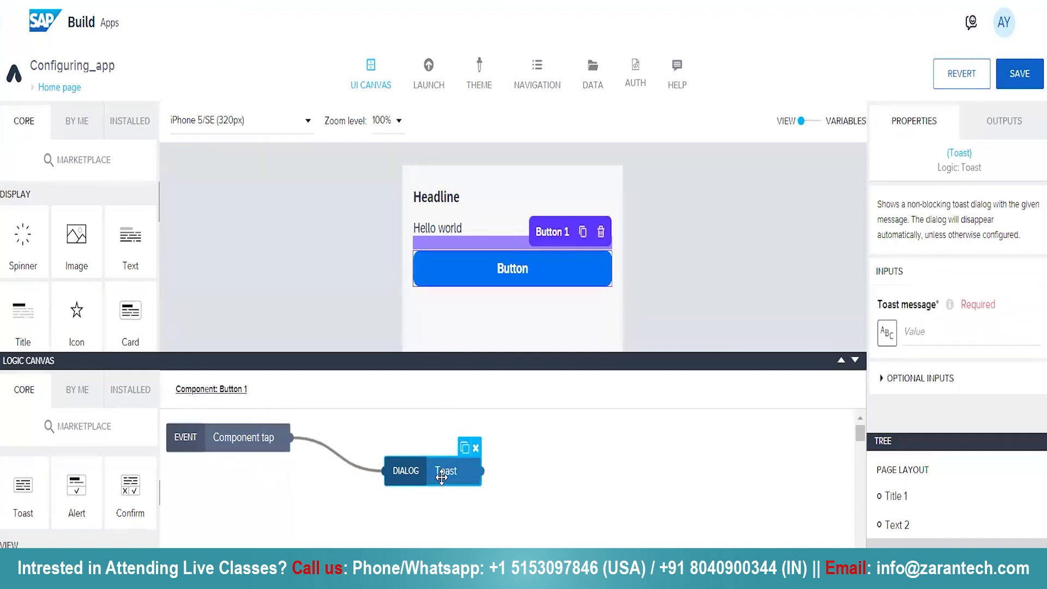
click(916, 331)
text(C)
key(BackSpace)
text(t)
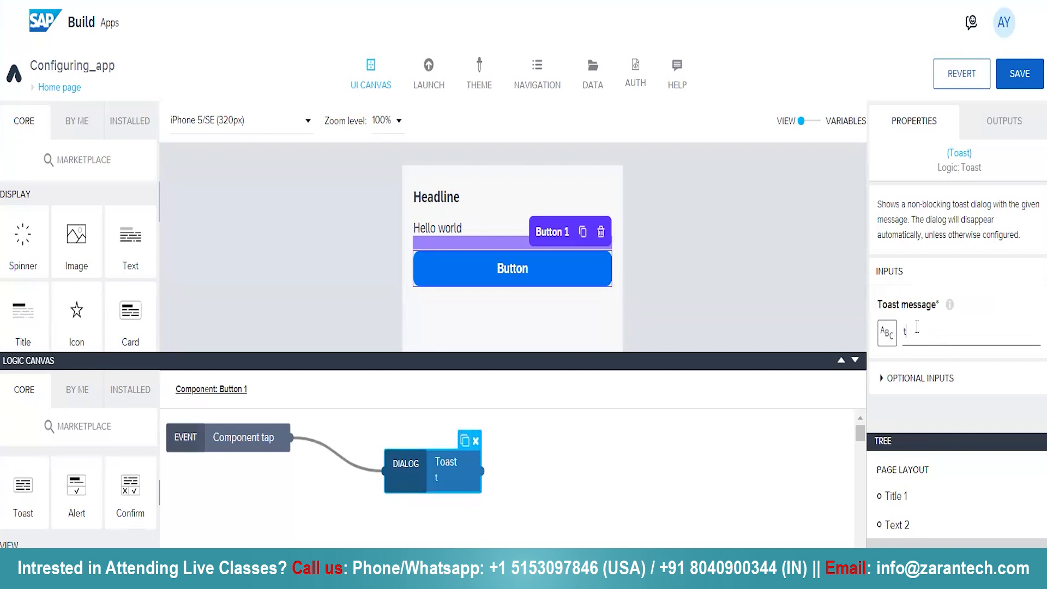
text(esting is succe)
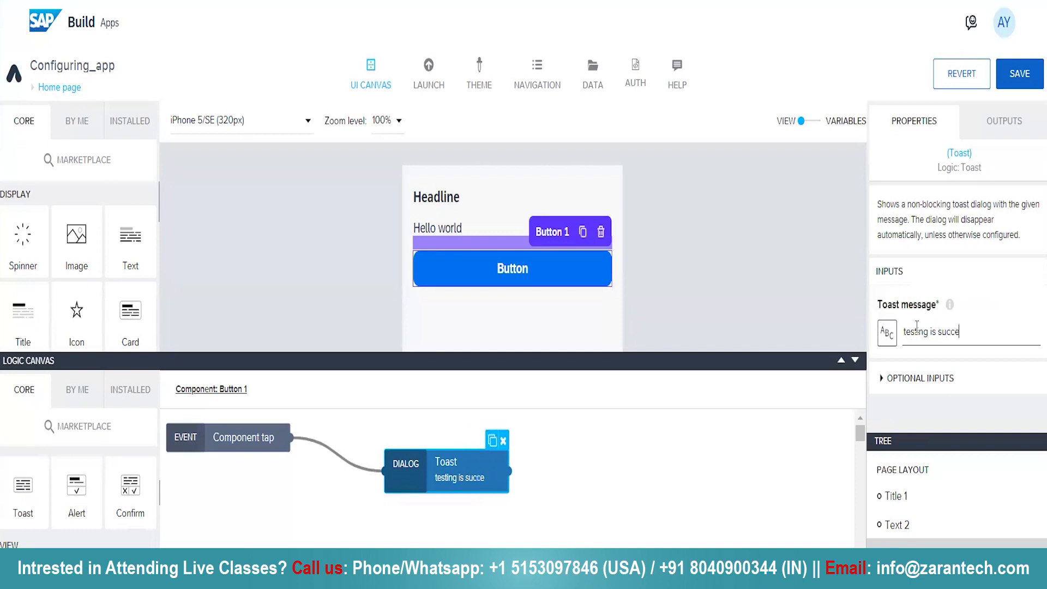
text(ssfull)
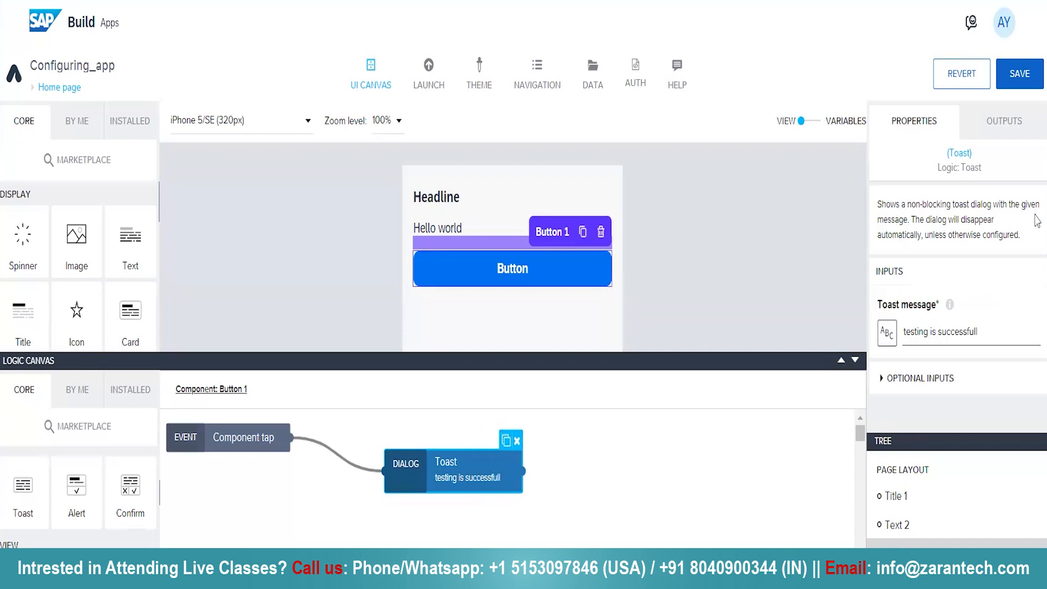
Save the app and test the button in the running preview
click(1013, 72)
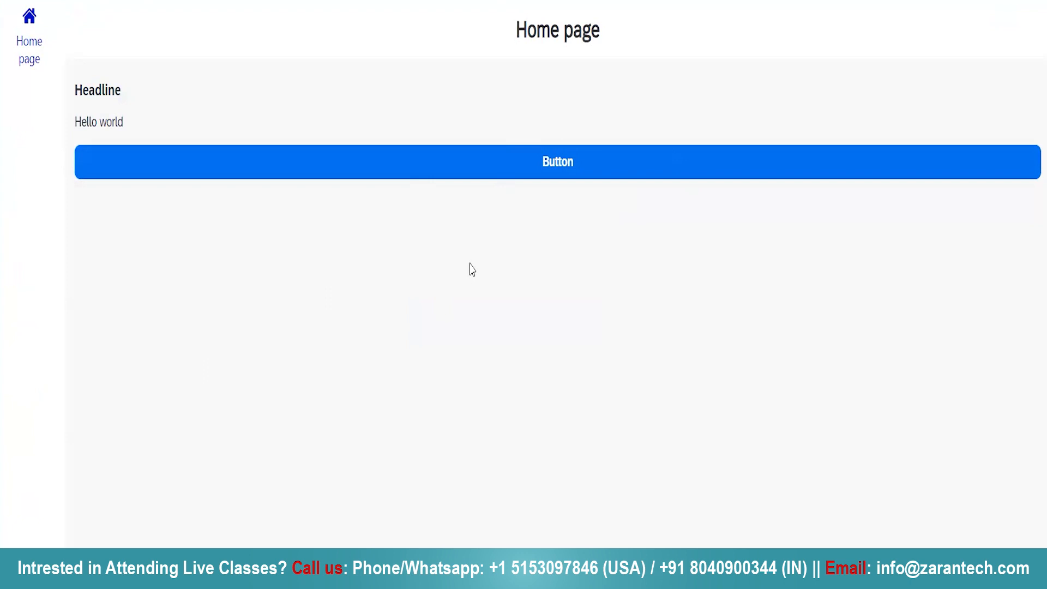
click(606, 169)
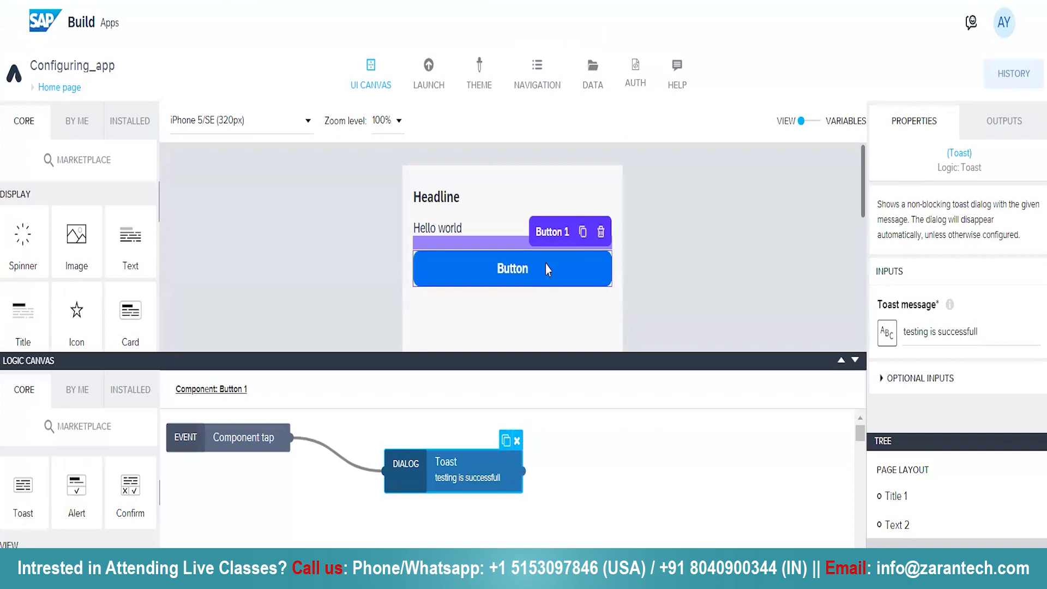
Add a card below the button on the Home page and set its title to "Intro"
click(854, 361)
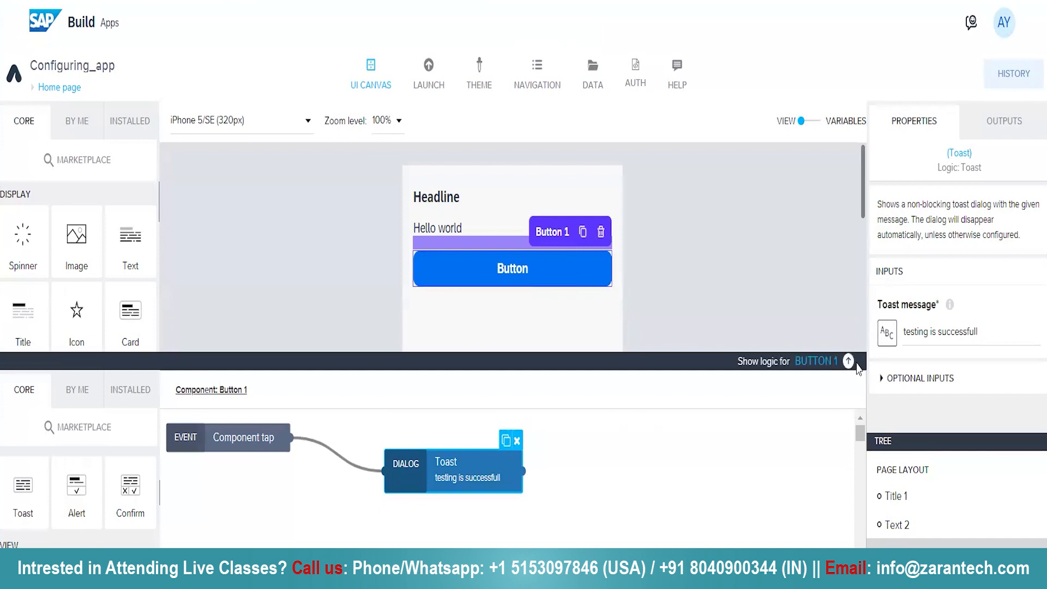
scroll(109, 491, down, 6)
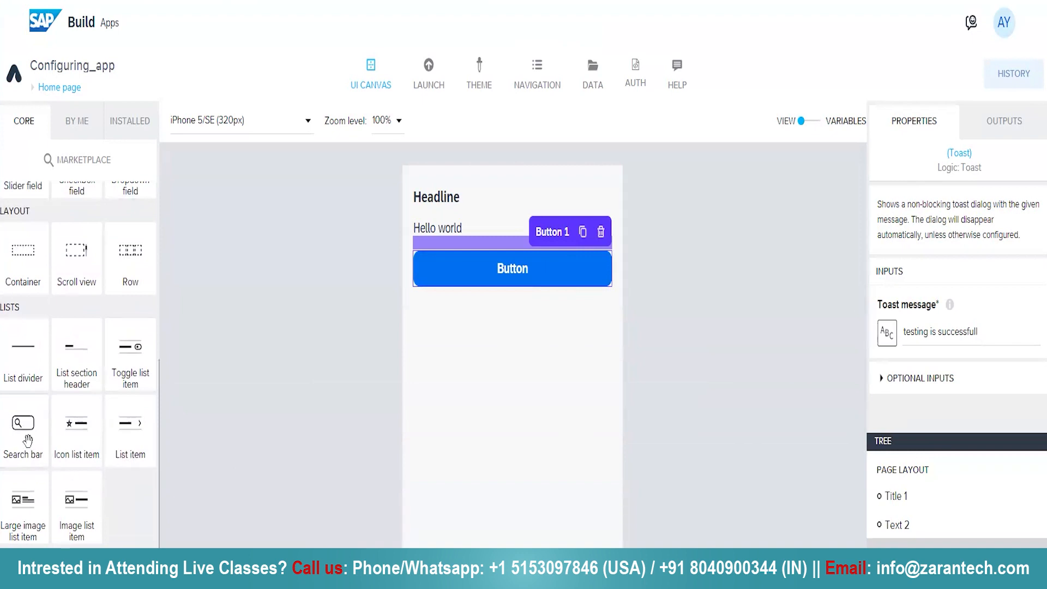
scroll(27, 441, up, 6)
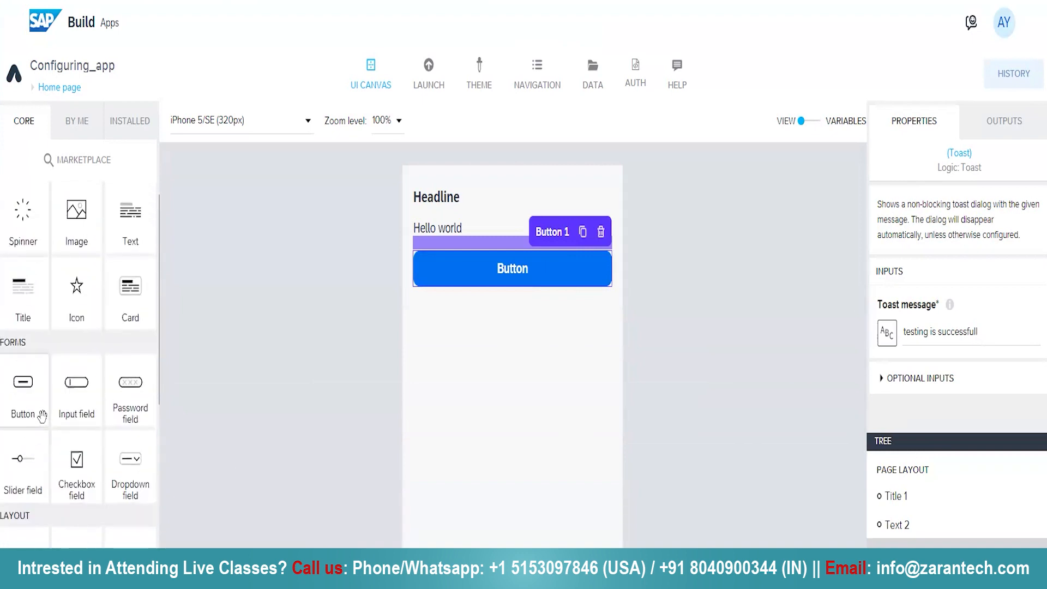
scroll(42, 416, up, 1)
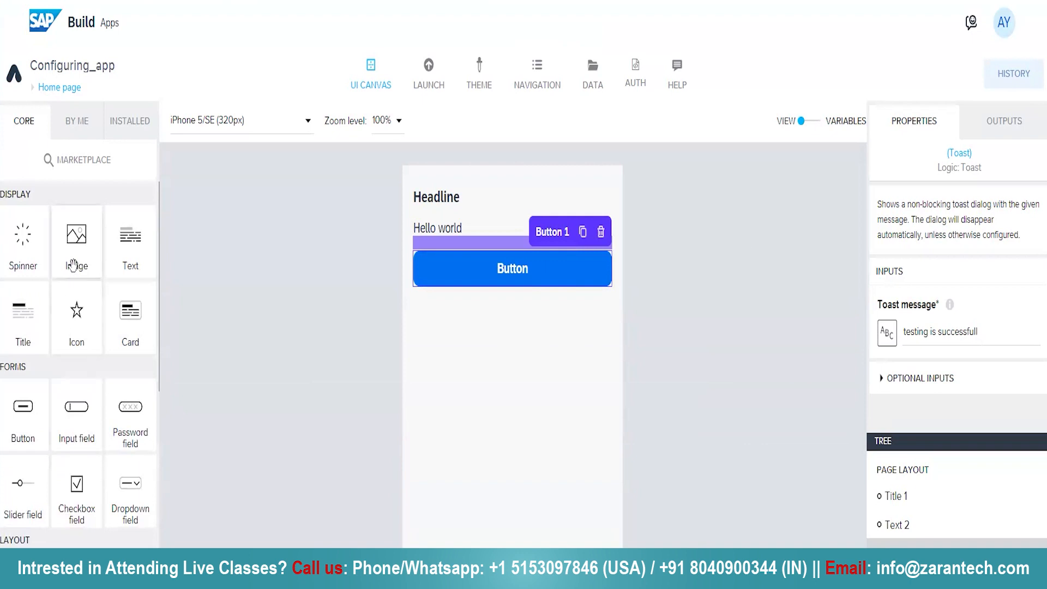
drag(132, 319, 566, 350)
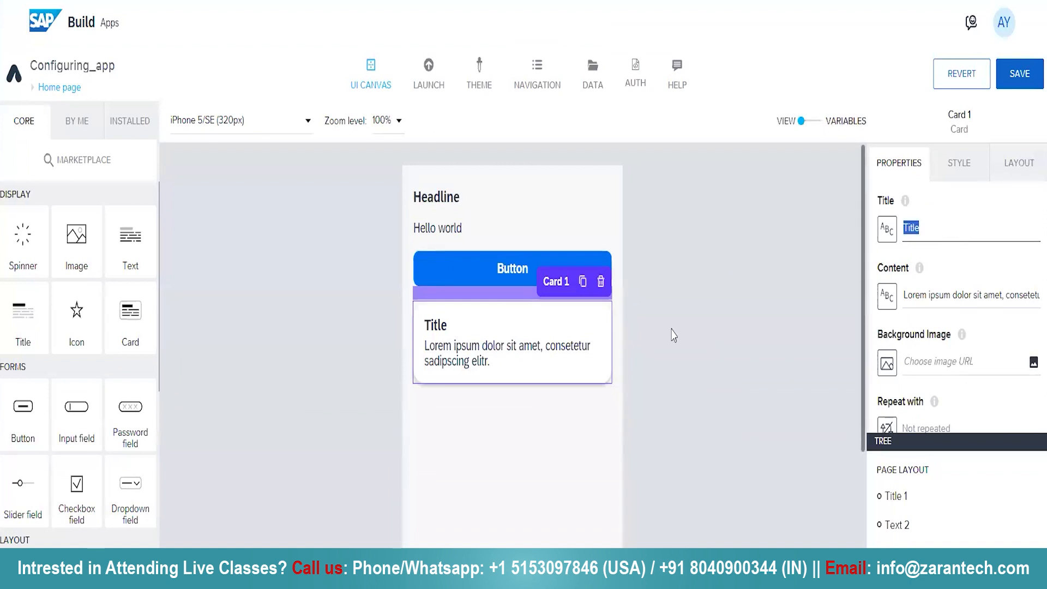
text(U)
key(BackSpace)
text(Intro)
Replace the Intro card's placeholder content with "my name is" followed by a first name
click(989, 289)
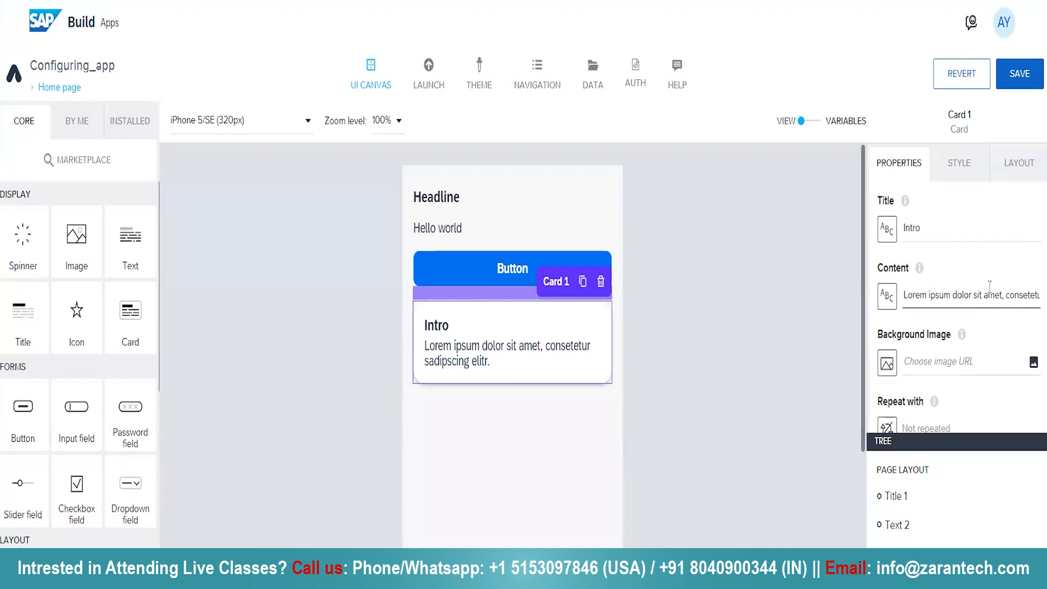
triple_click(989, 286)
key(BackSpace)
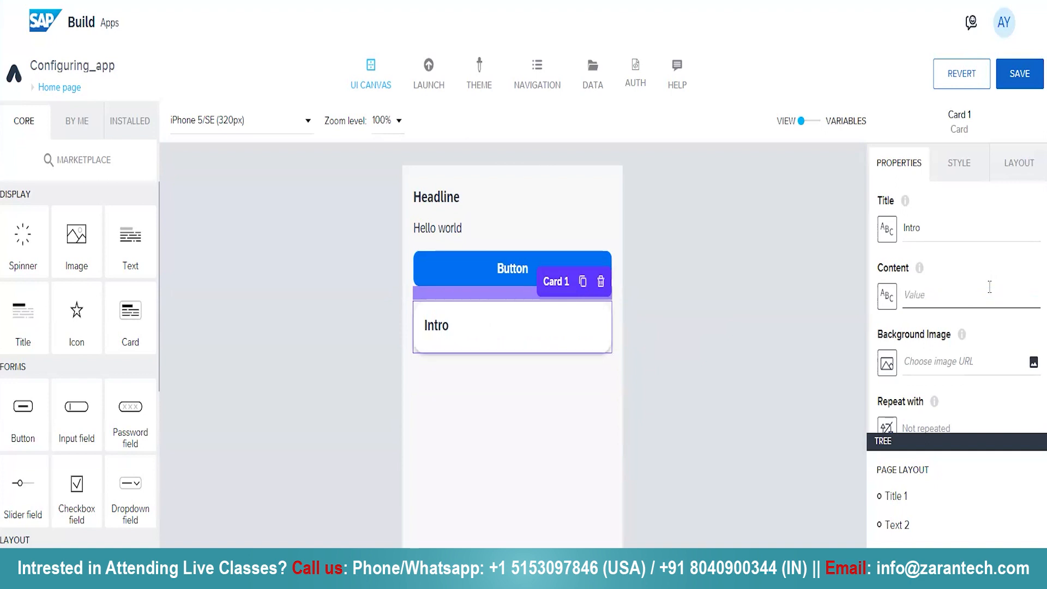
text(my name is jhon)
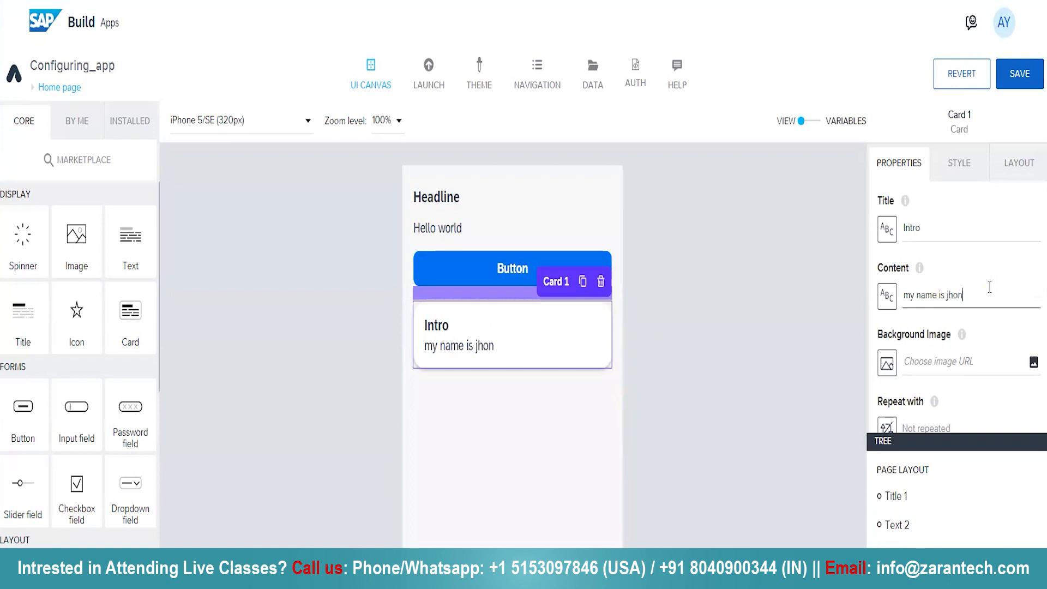
Save the app and check the Intro card in the running preview
click(1038, 77)
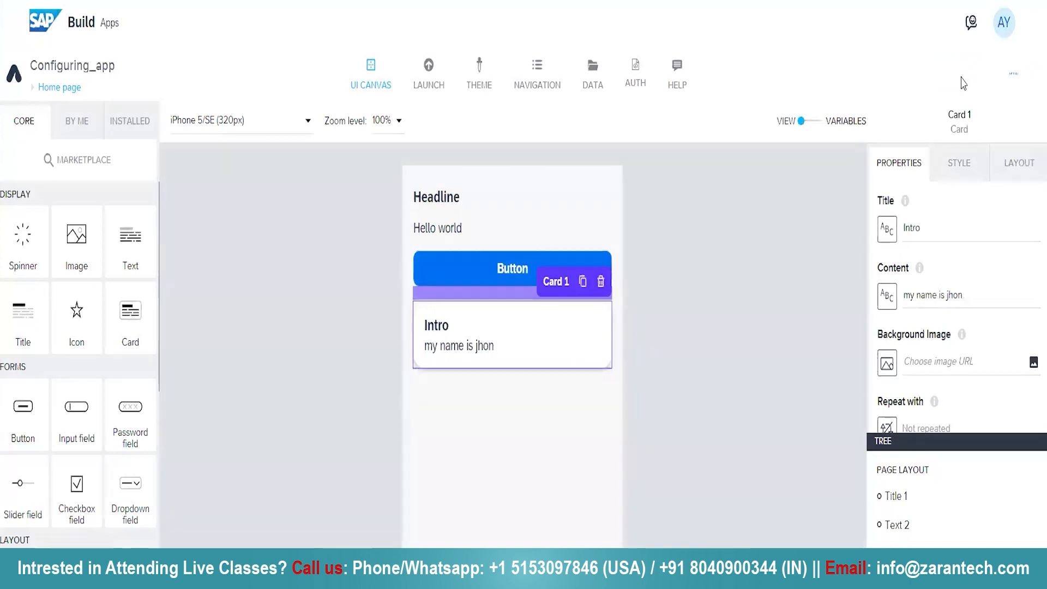
click(625, 1)
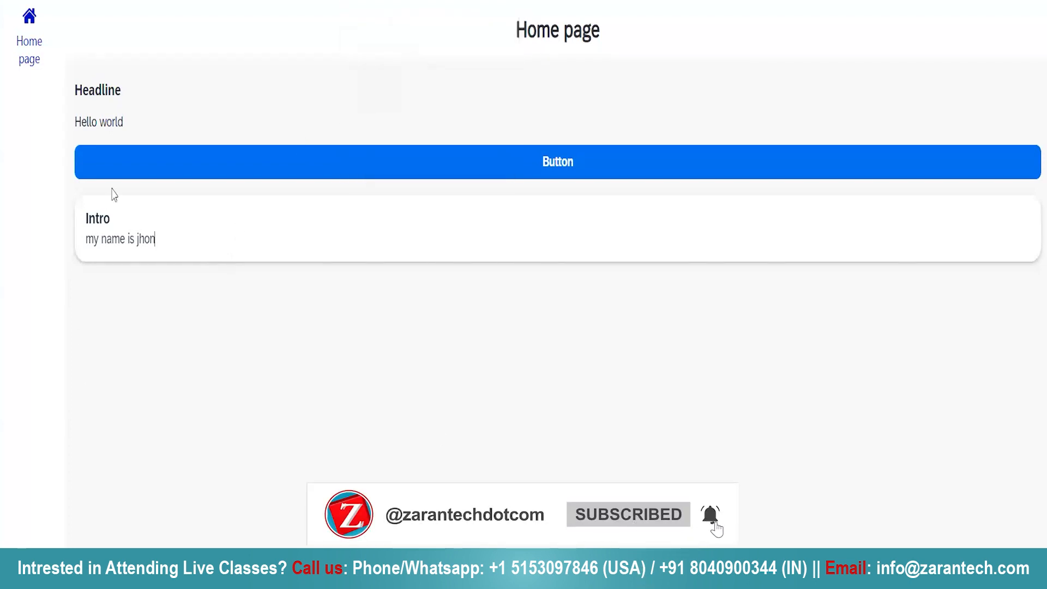
drag(153, 220, 0, 238)
drag(138, 220, 53, 227)
drag(196, 264, 41, 262)
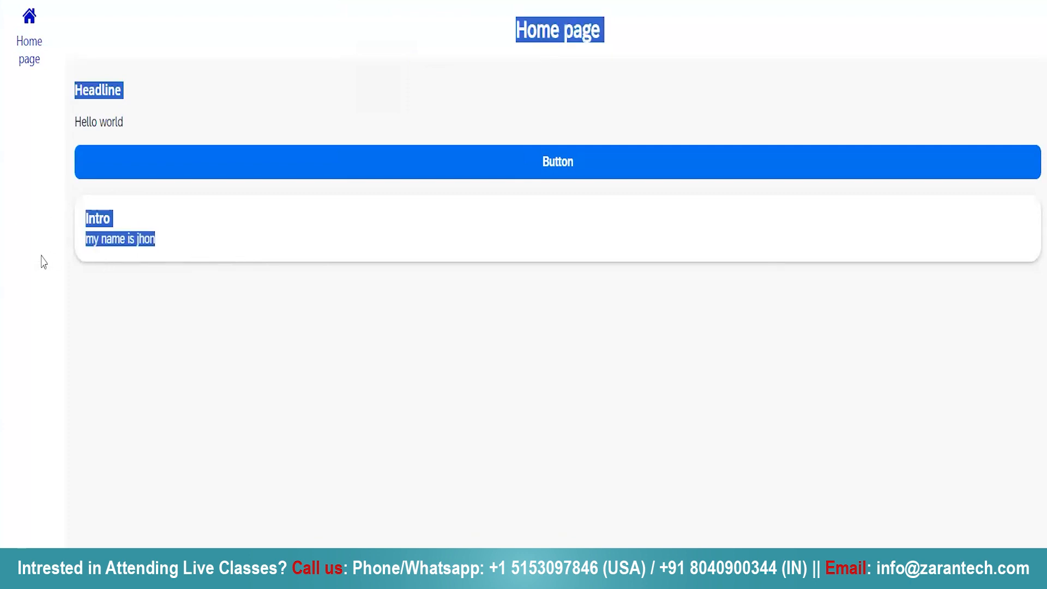
click(366, 344)
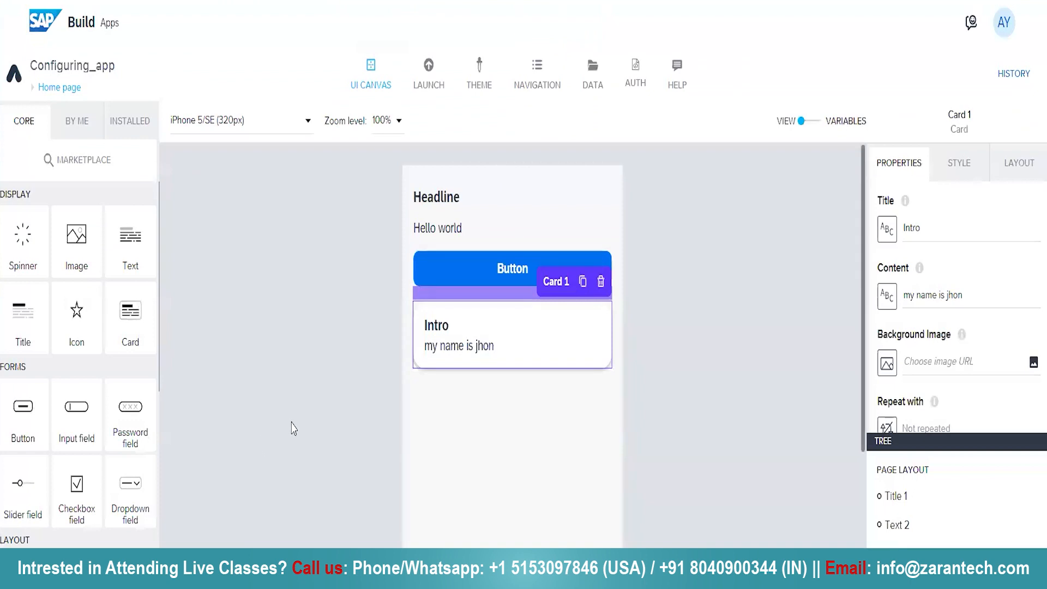
View the preview device widths available for the canvas and leave the selection unchanged
click(305, 129)
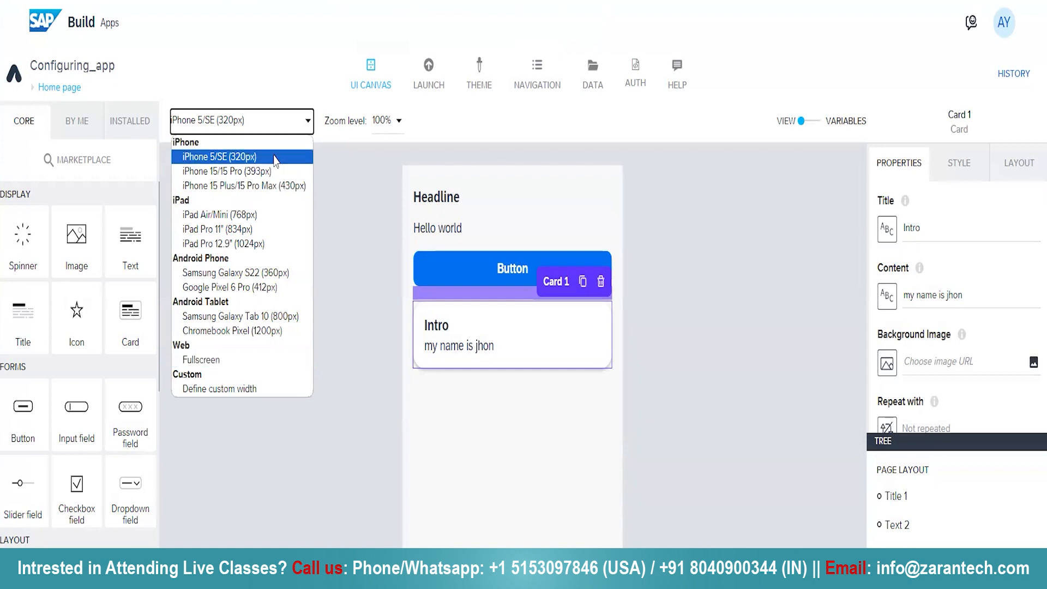
click(336, 324)
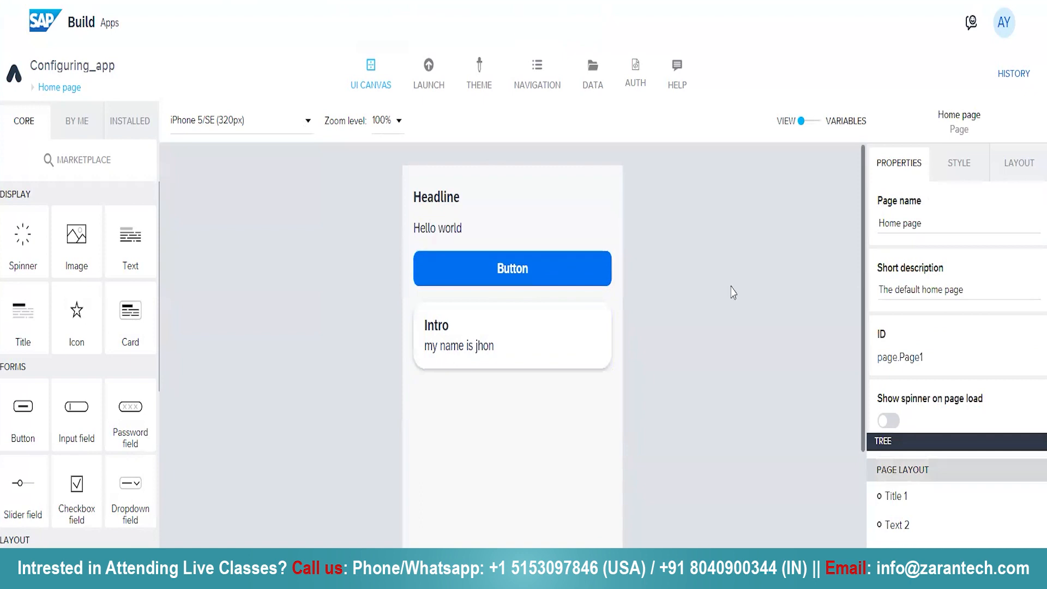
Review the Home page's app, page, parameter, data and translation variable categories, and return to the page's visual view
click(814, 125)
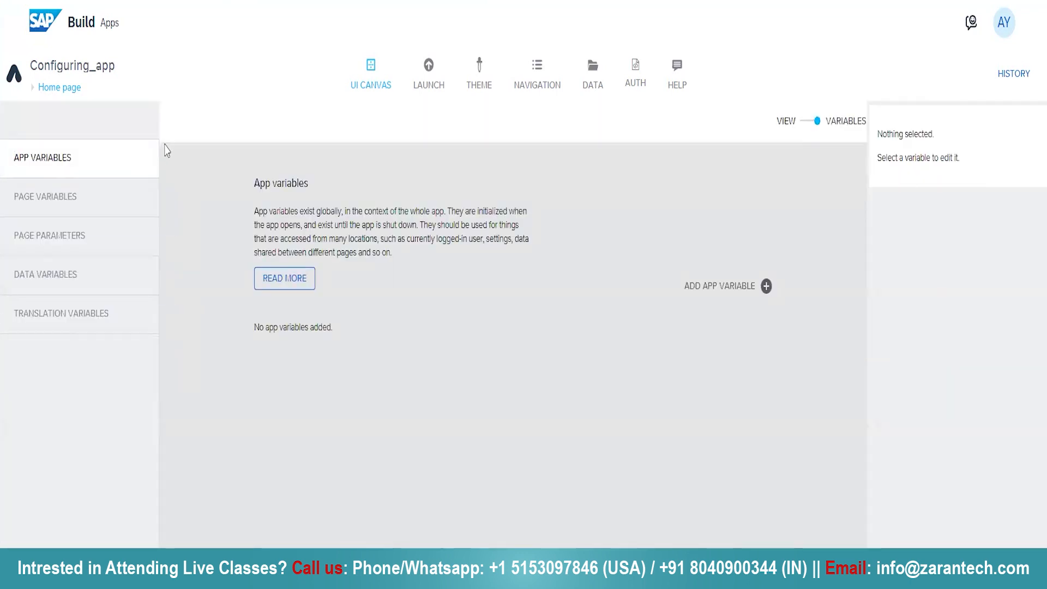
click(81, 202)
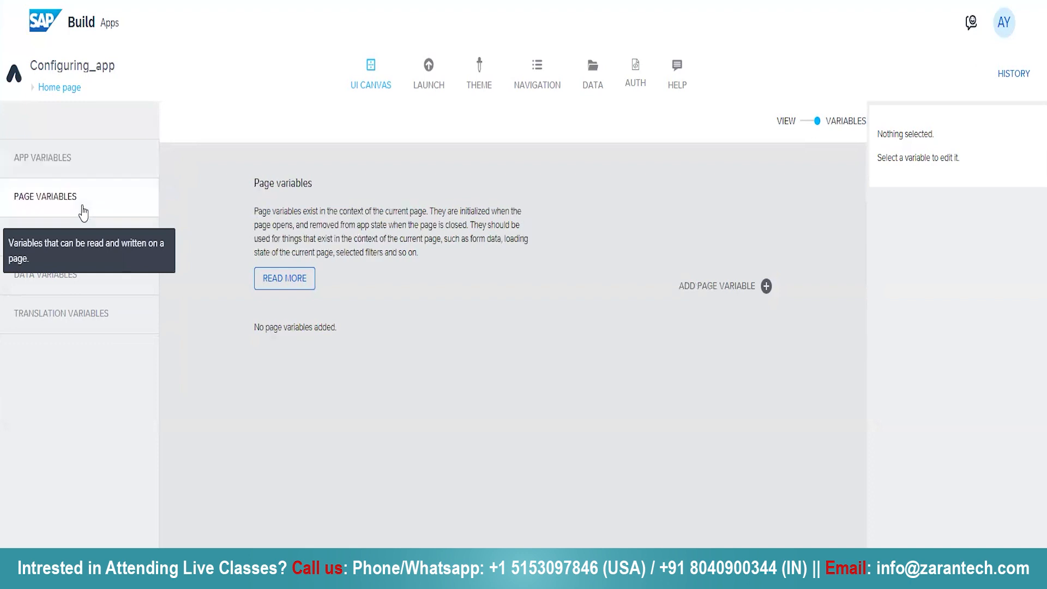
click(63, 238)
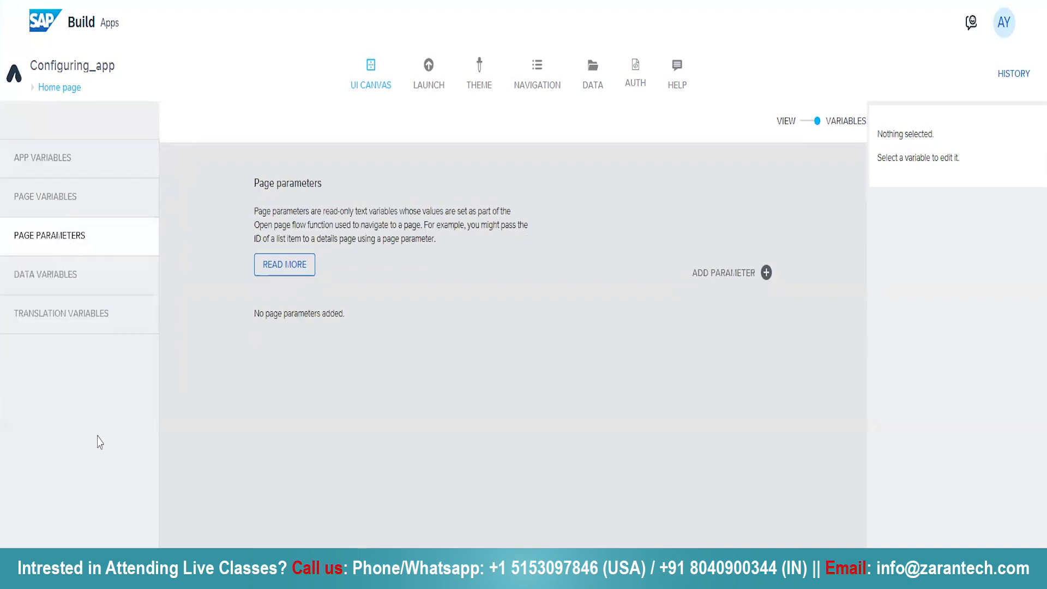
click(83, 275)
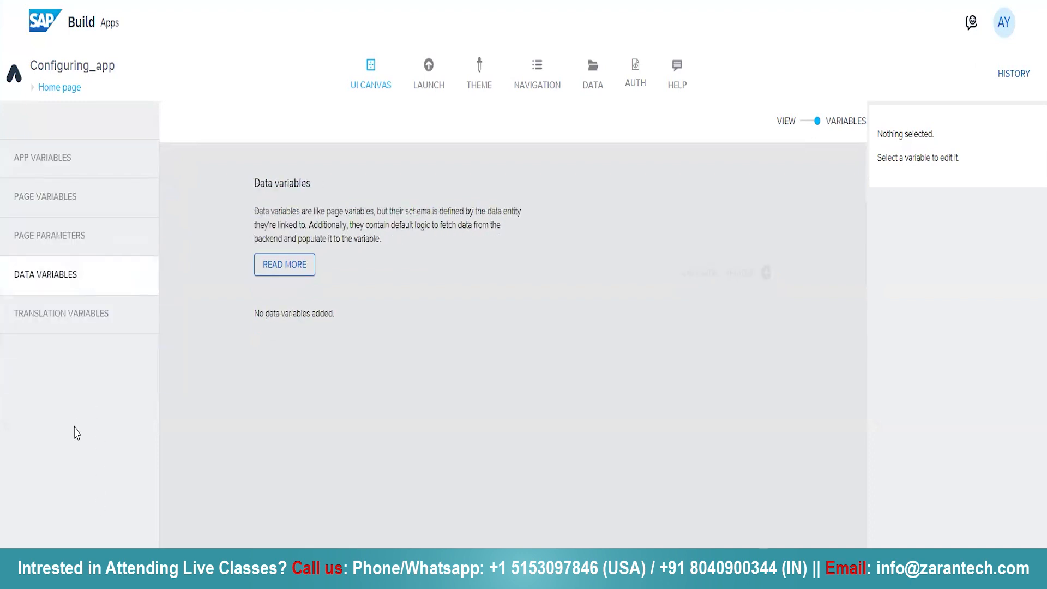
click(87, 315)
click(123, 289)
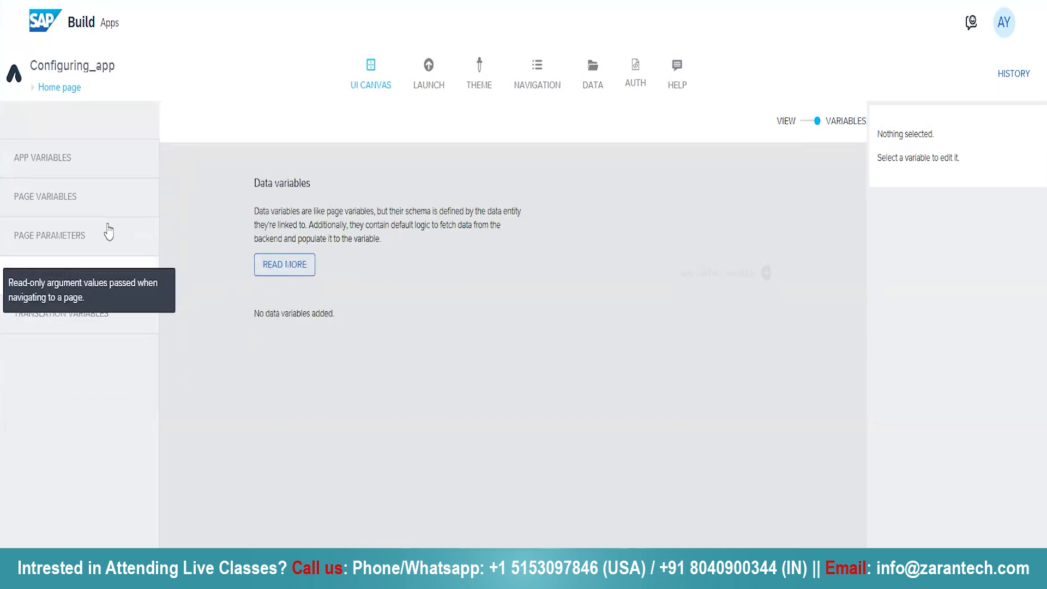
click(806, 123)
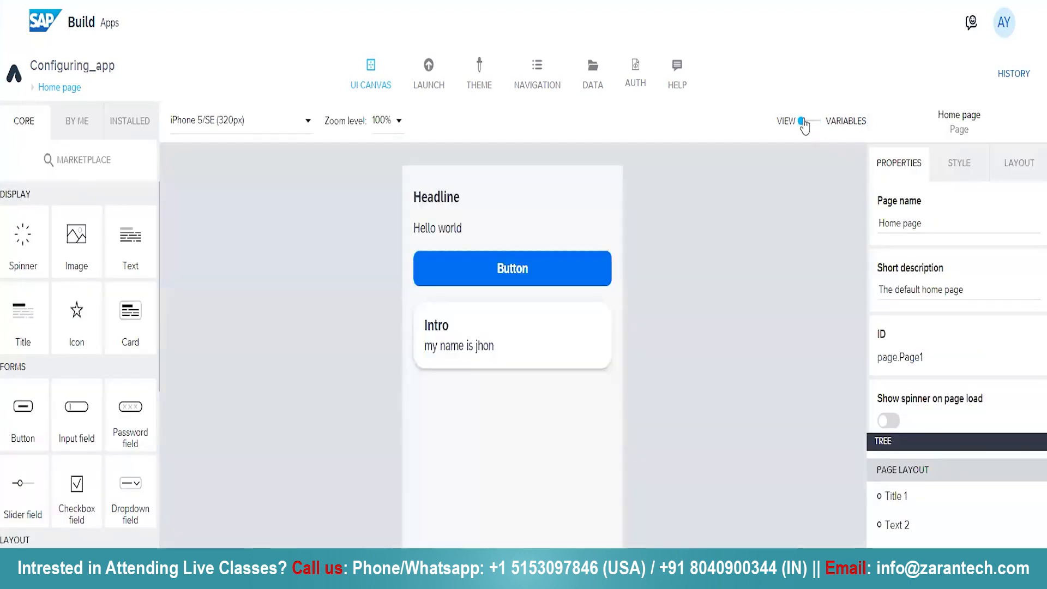
View the app's pages overview and the new page dialog without creating a page, and reopen the Home page
click(31, 91)
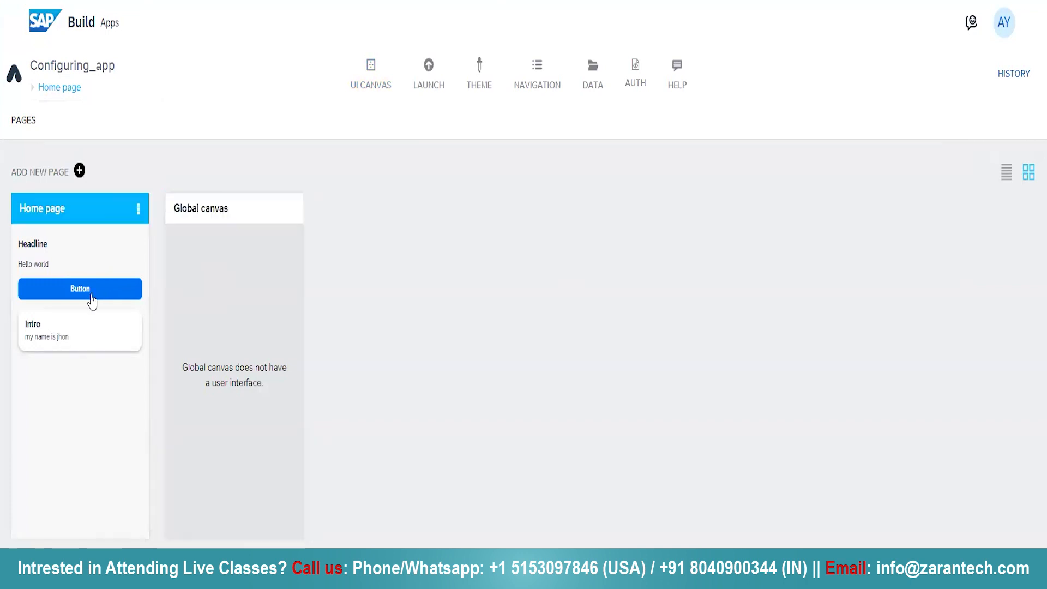
click(80, 171)
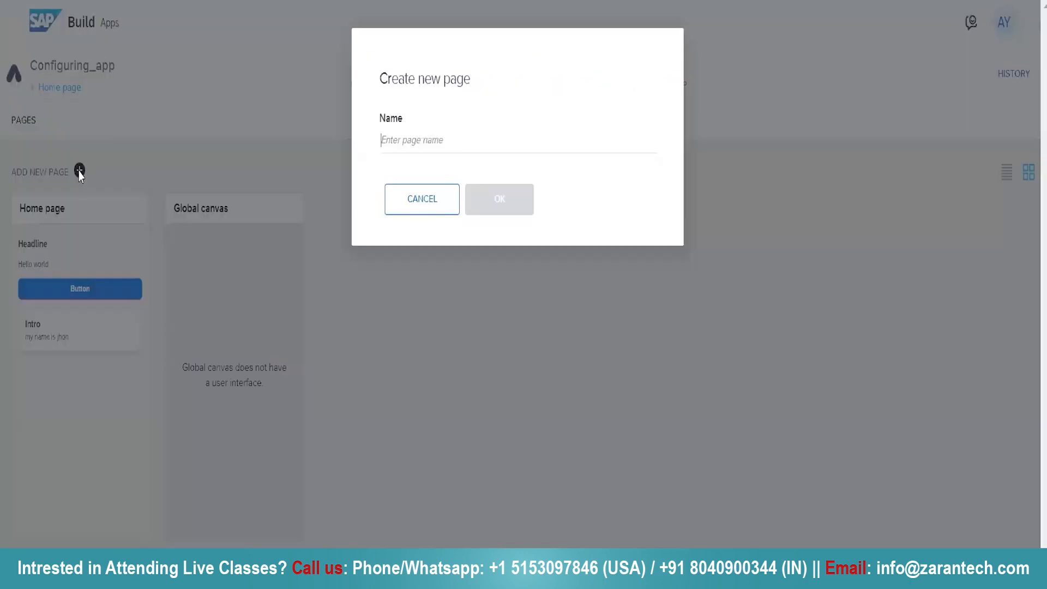
click(433, 211)
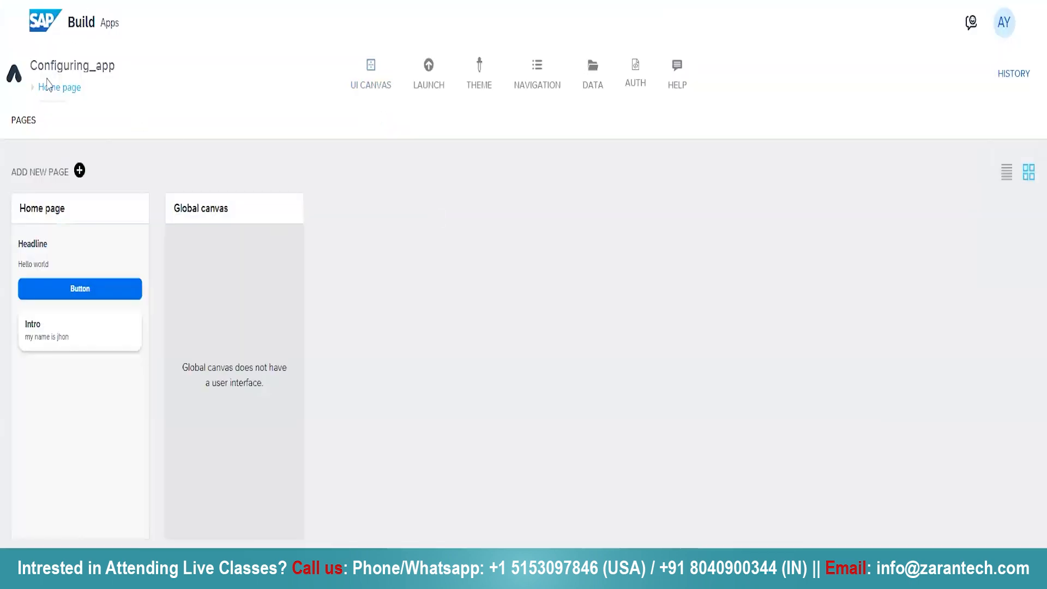
click(46, 258)
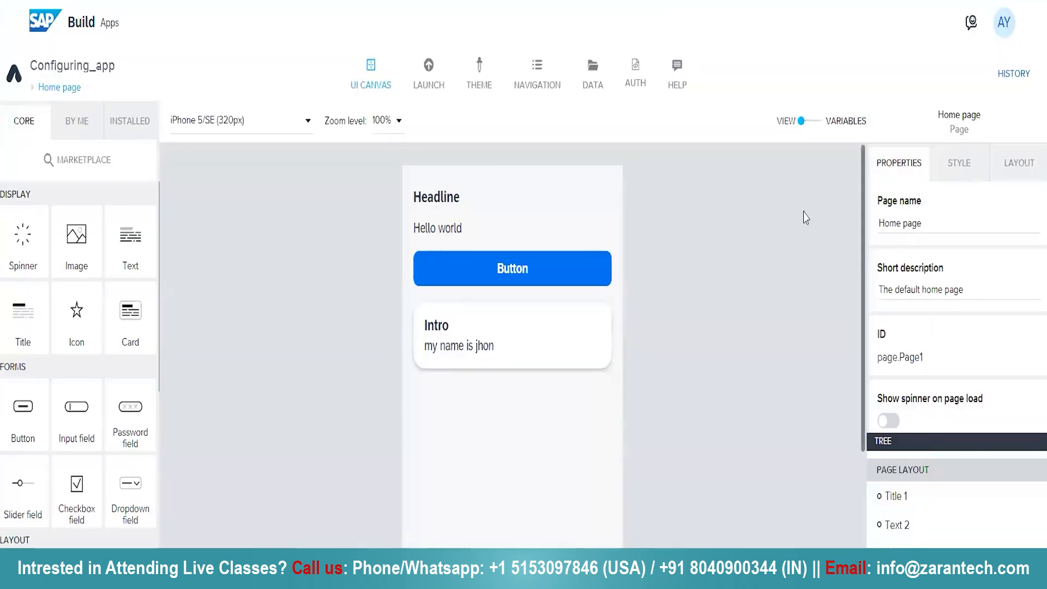